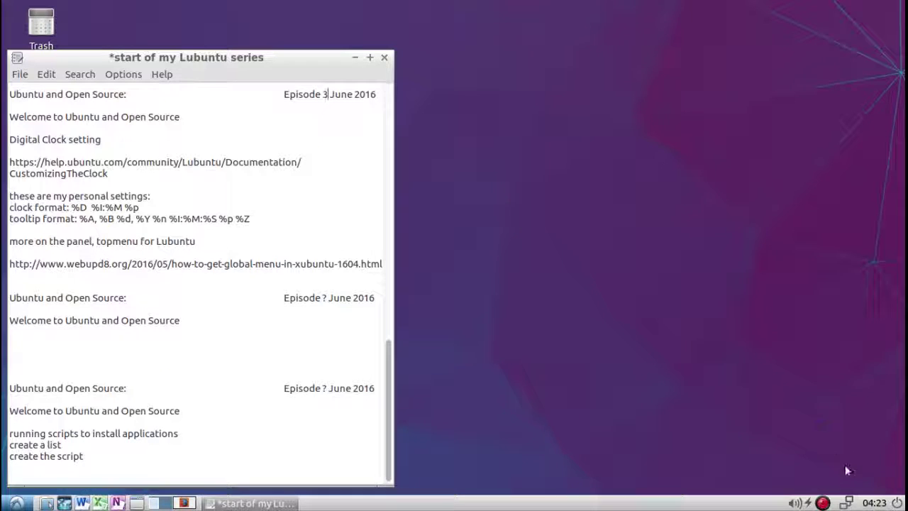
- View the panel clock's calendar and open the Digital Clock settings
click(877, 504)
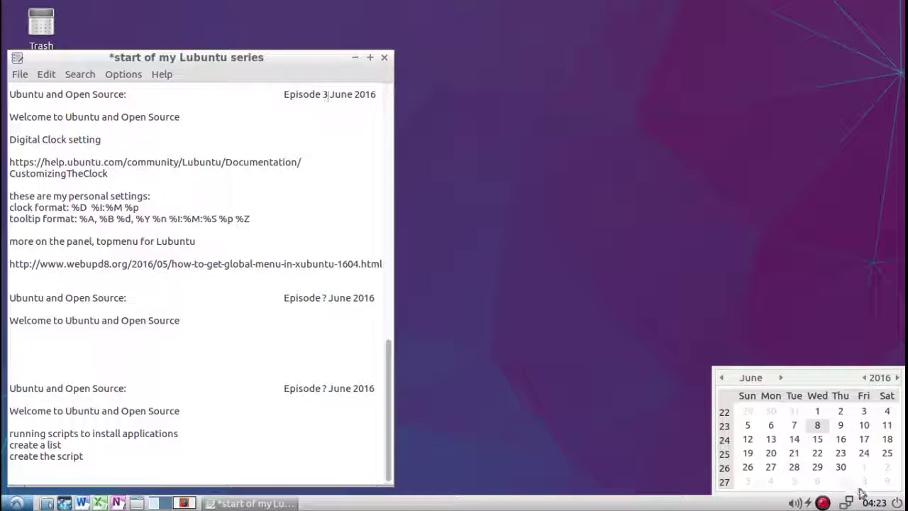
click(879, 503)
right_click(879, 504)
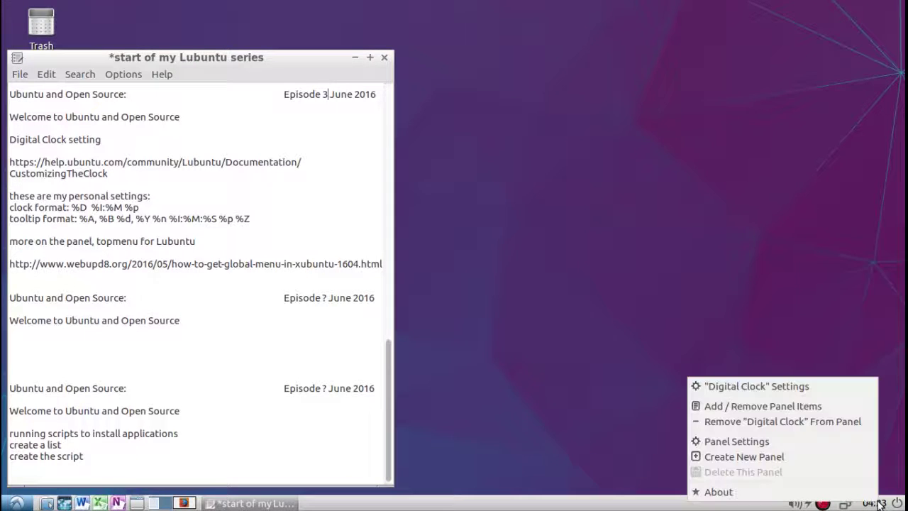
click(804, 387)
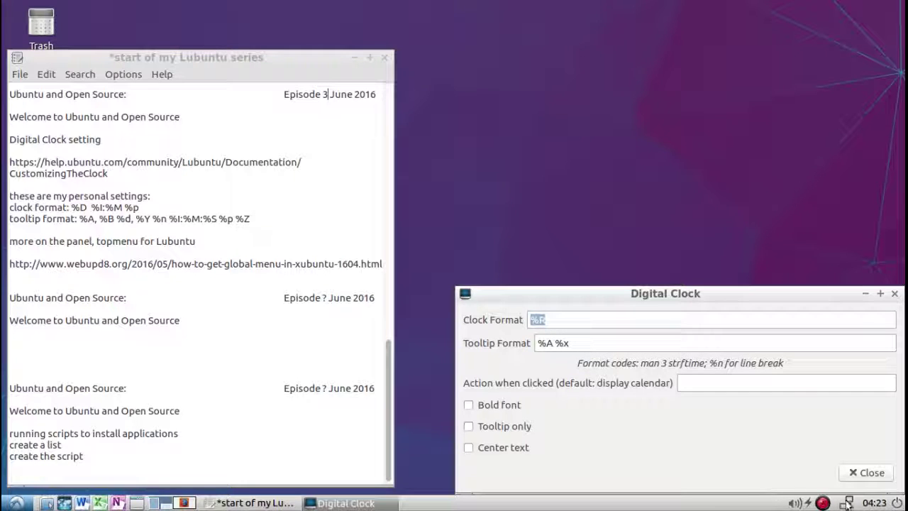
mouse_move(878, 504)
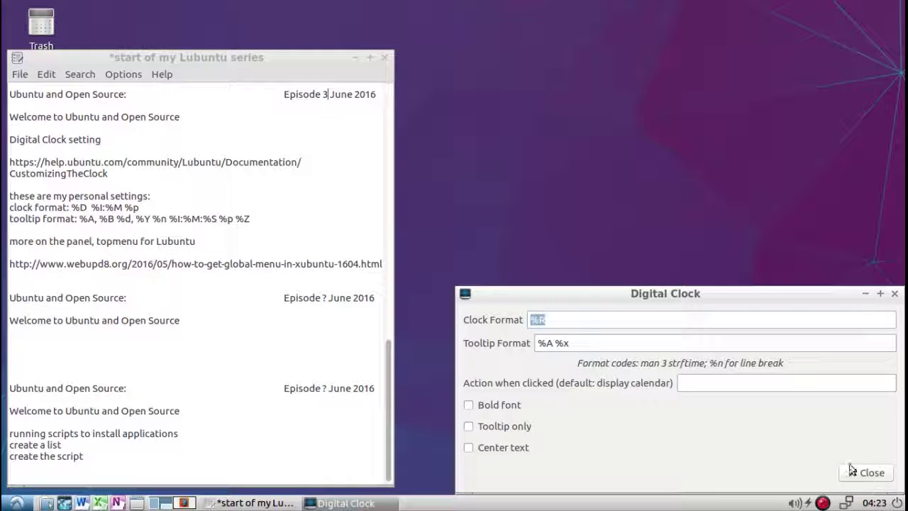
- Switch to the Lubuntu CustomizingTheClock wiki page in Firefox and examine the example clock formats and the list of format codes
click(173, 501)
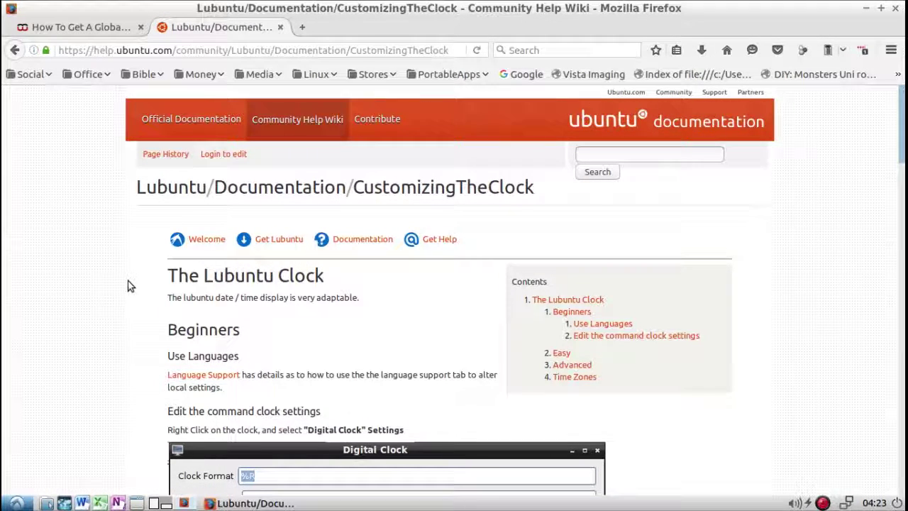
scroll(128, 286, down, 1)
scroll(128, 286, down, 3)
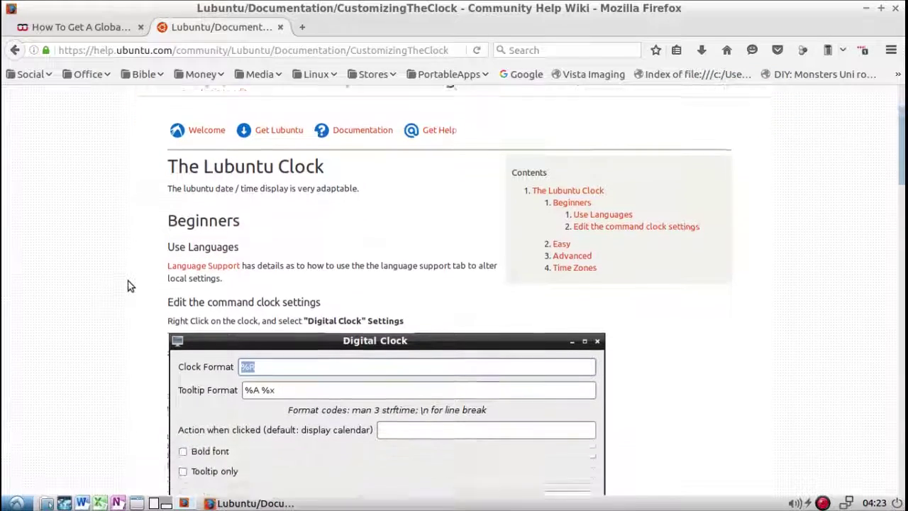
scroll(128, 286, down, 2)
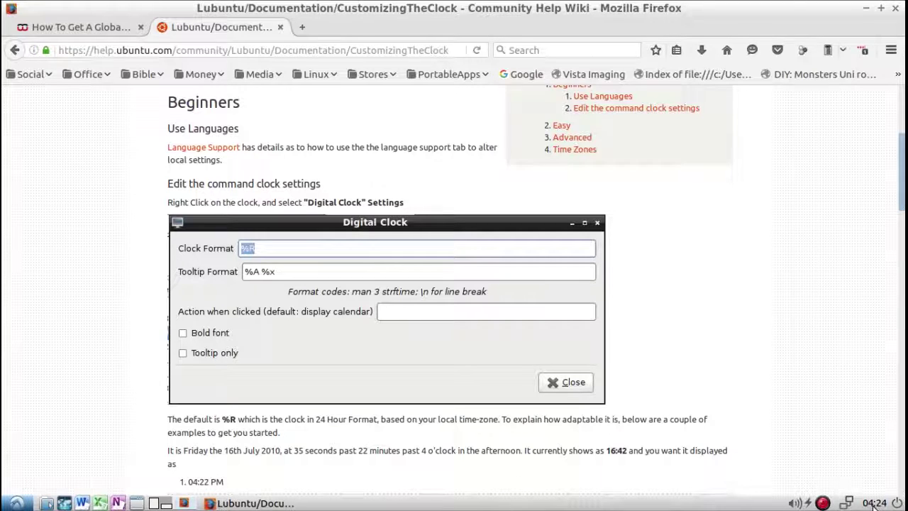
mouse_move(875, 503)
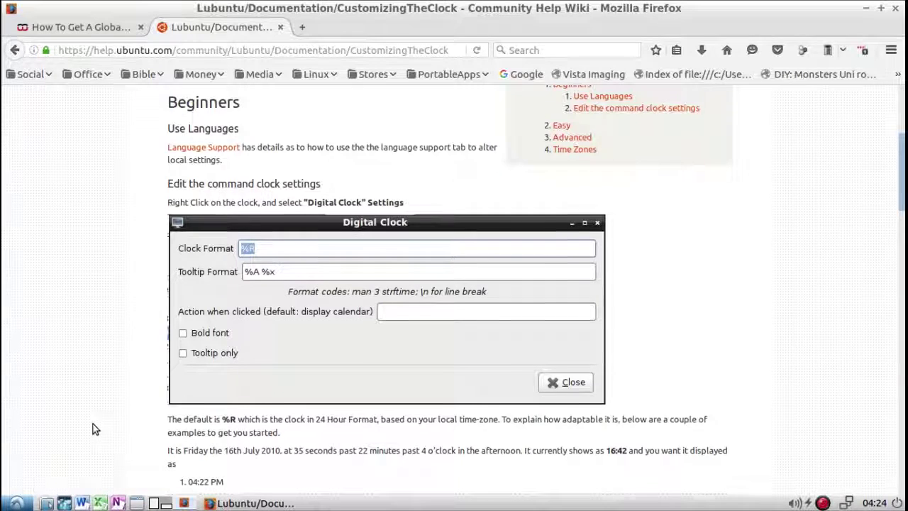
scroll(92, 429, down, 8)
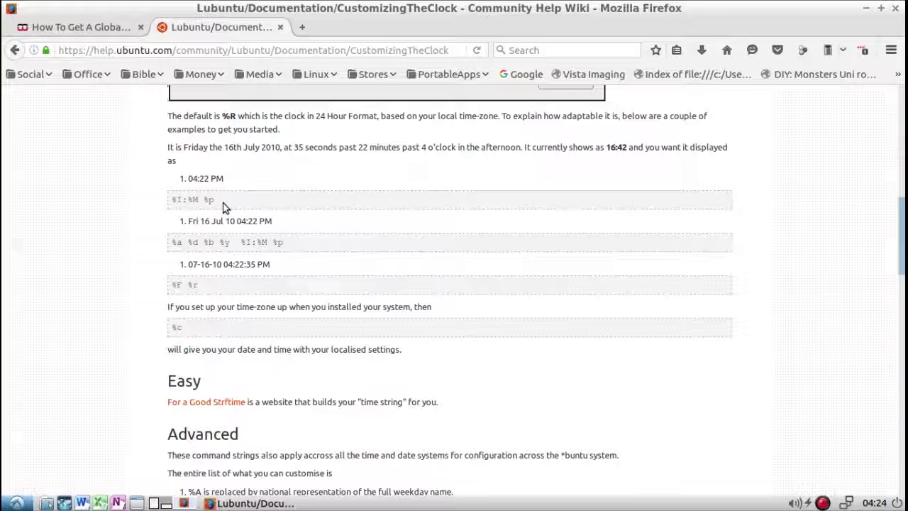
scroll(222, 231, down, 3)
scroll(223, 234, down, 4)
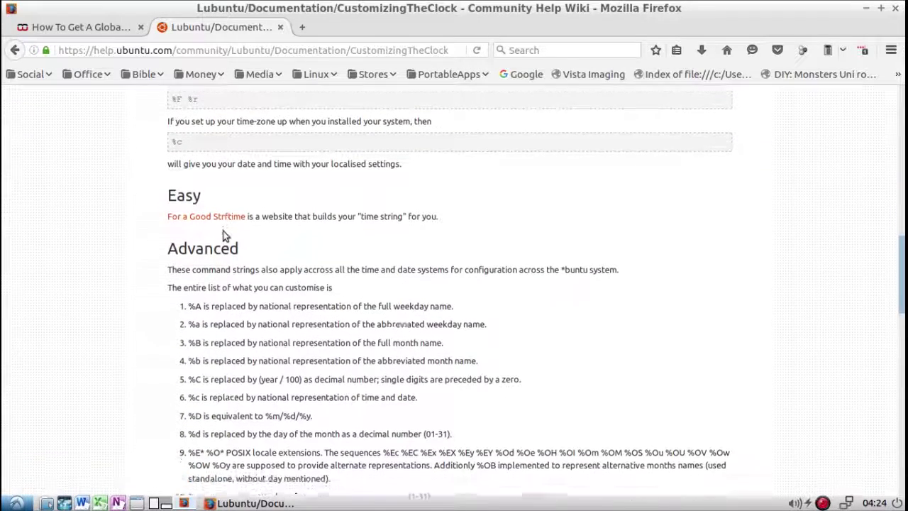
scroll(223, 235, down, 2)
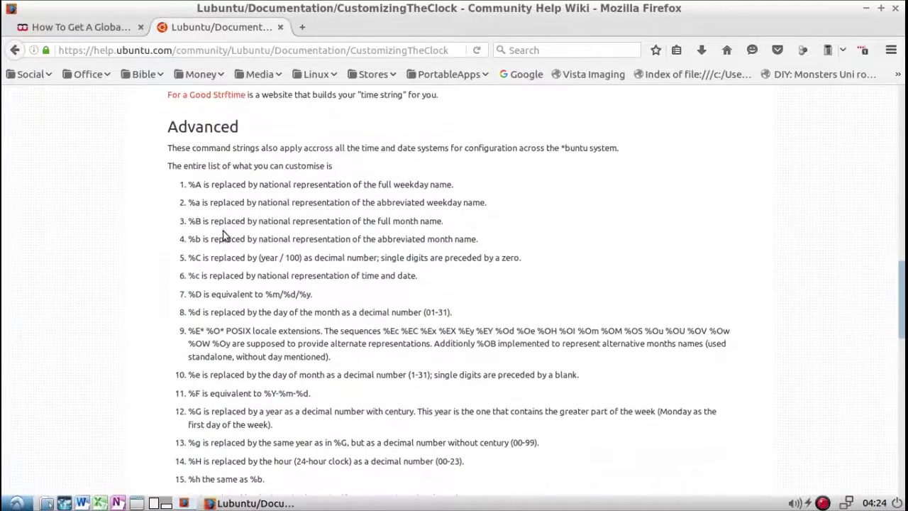
scroll(223, 234, down, 2)
scroll(223, 235, down, 9)
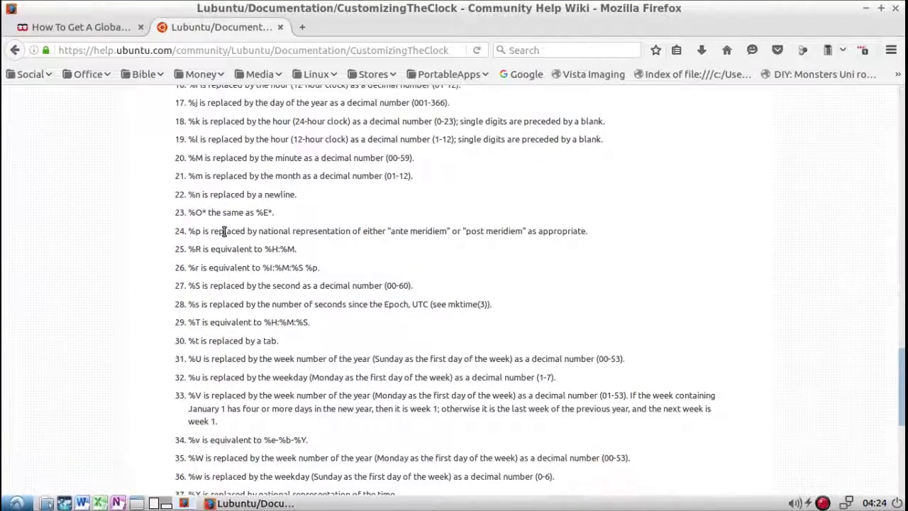
scroll(223, 234, down, 1)
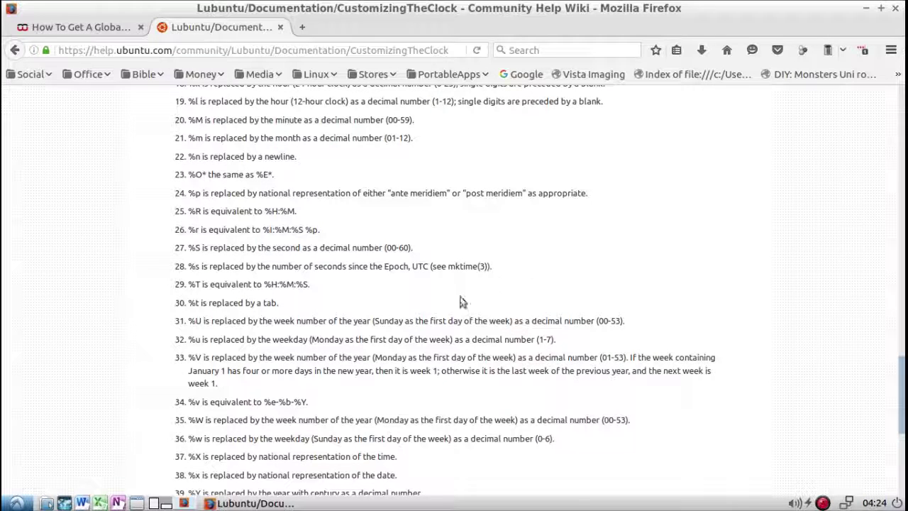
- Return to the desktop with the notes and set the Clock Format to the noted string "%D %I:%M %p"
click(154, 503)
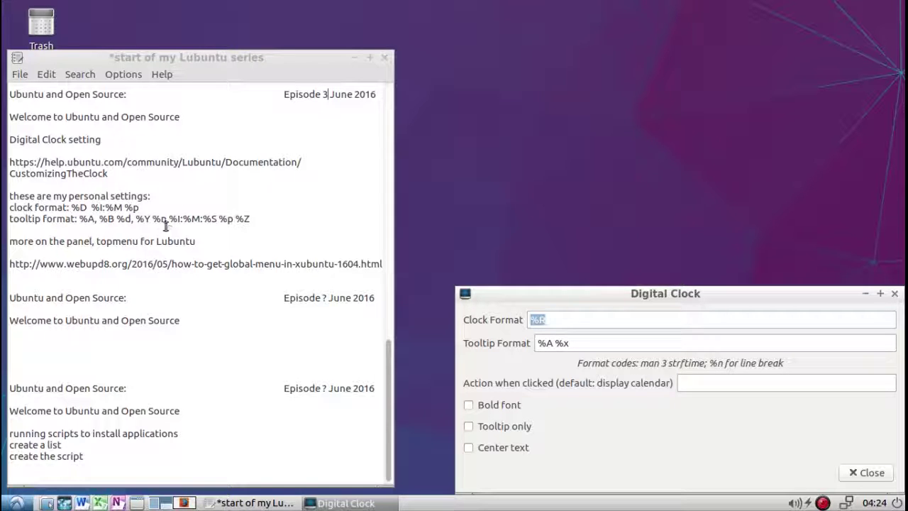
drag(141, 207, 76, 208)
right_click(76, 208)
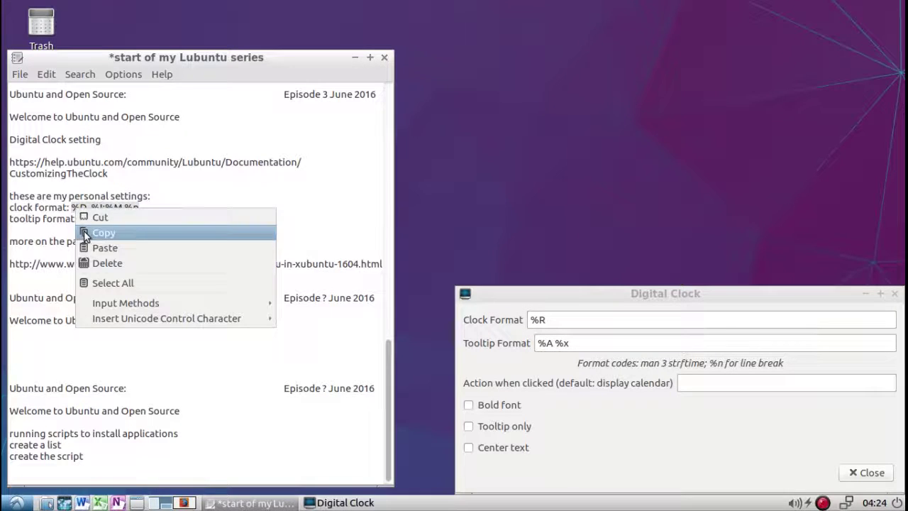
click(85, 231)
drag(593, 315, 528, 319)
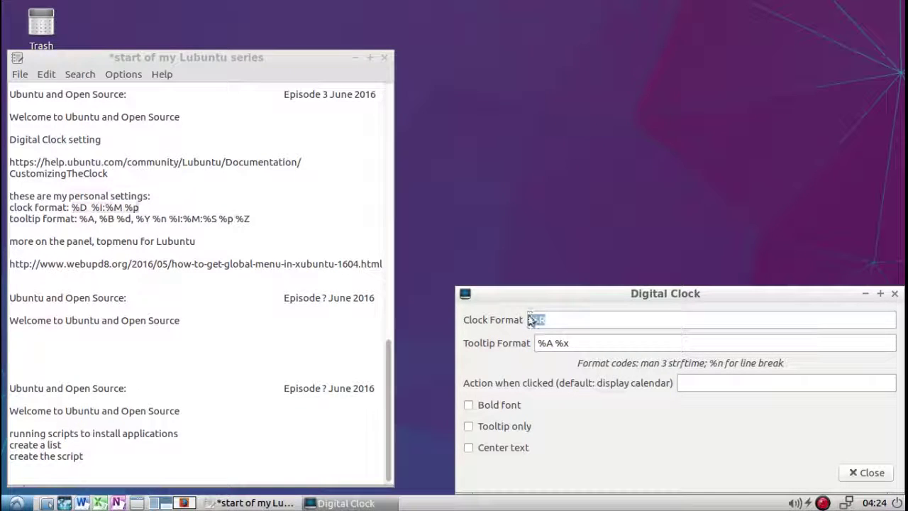
key(ctrl+v)
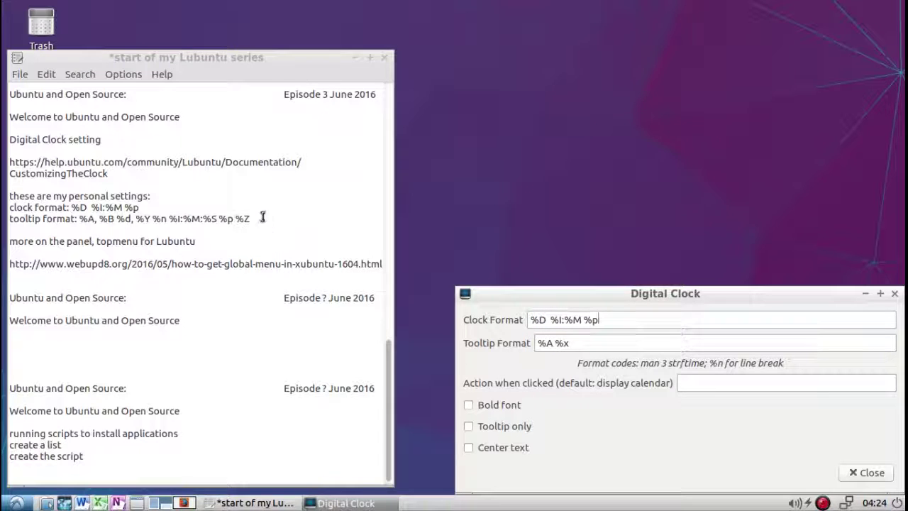
- Set the Tooltip Format to the noted string "%A, %B %d, %Y %n %I:%M:%S %p %Z" and close the clock settings
drag(257, 218, 83, 219)
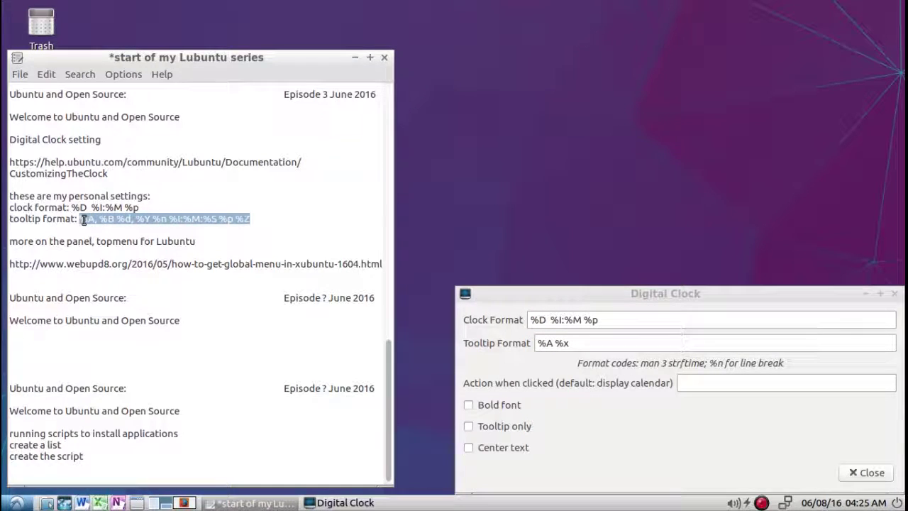
right_click(83, 221)
click(99, 245)
drag(579, 341, 529, 340)
key(ctrl+v)
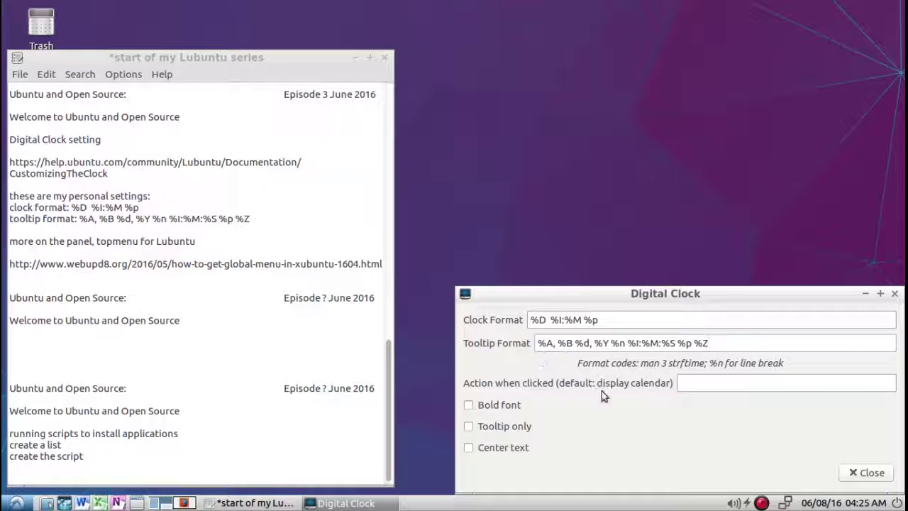
click(859, 470)
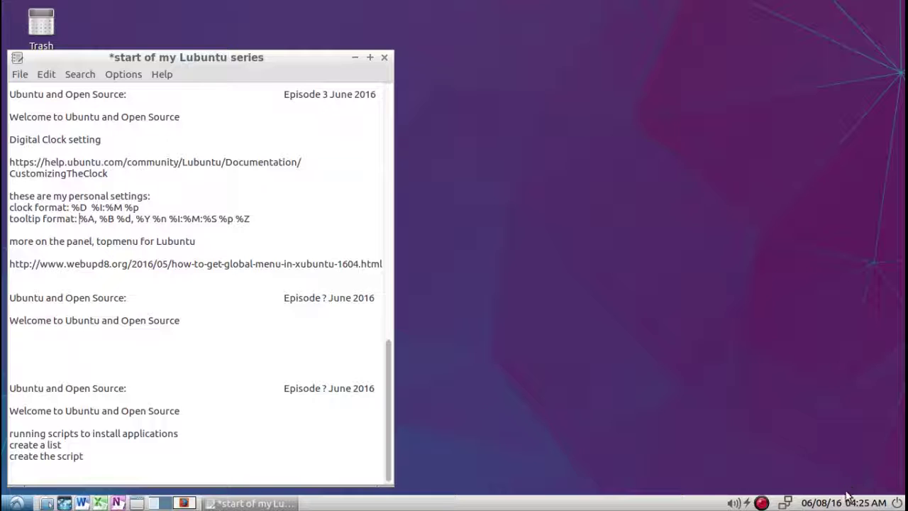
- Check the date and time tooltip of the panel clock
mouse_move(844, 502)
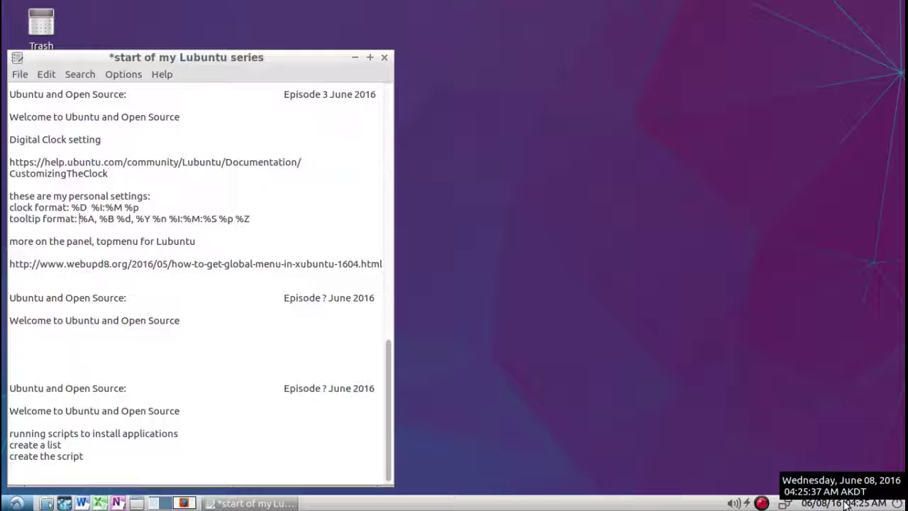
text(c)
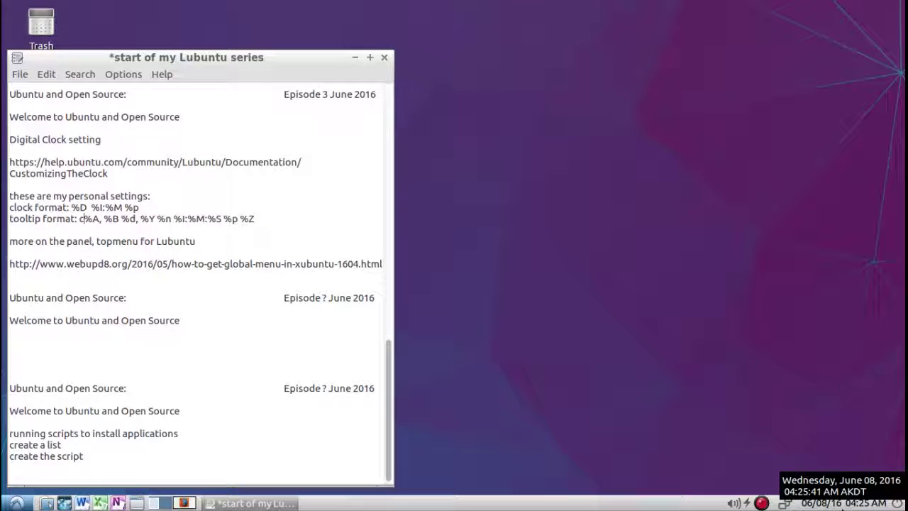
key(BackSpace)
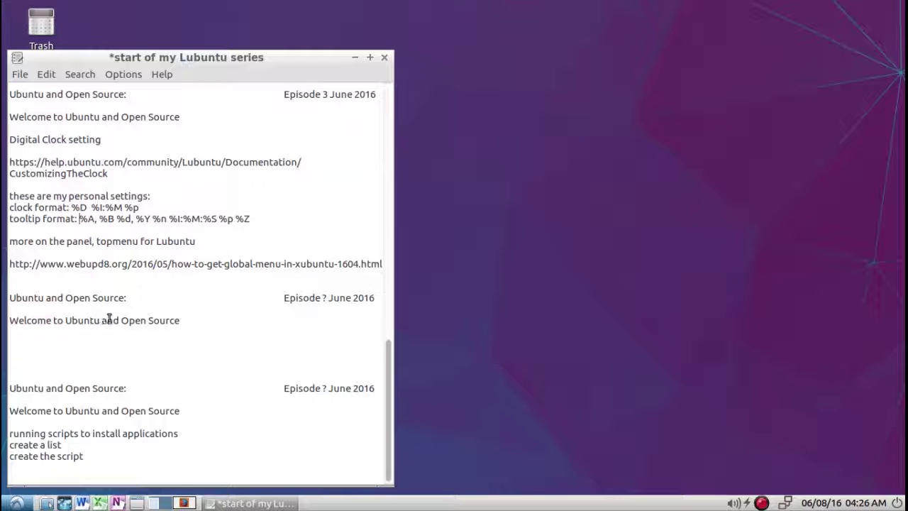
- Open the panel's preferences and place the dialog clear of the notes window
right_click(443, 504)
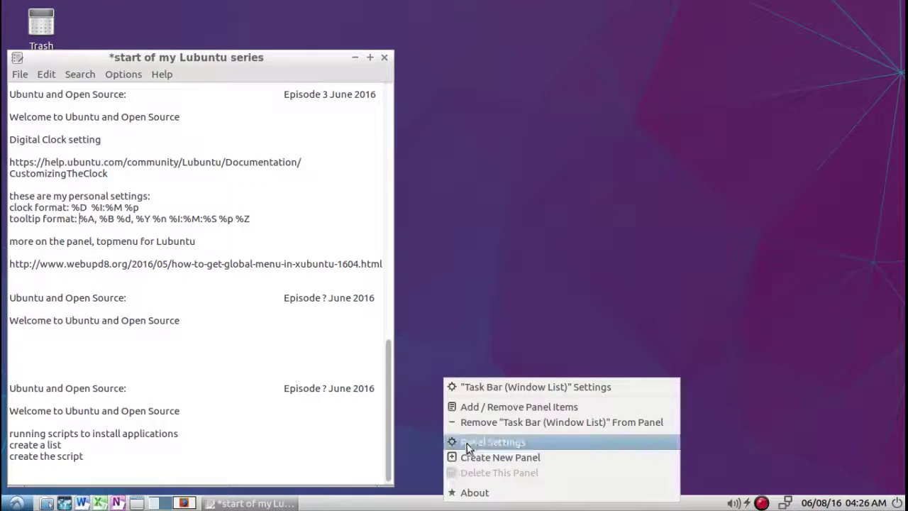
click(433, 488)
right_click(434, 503)
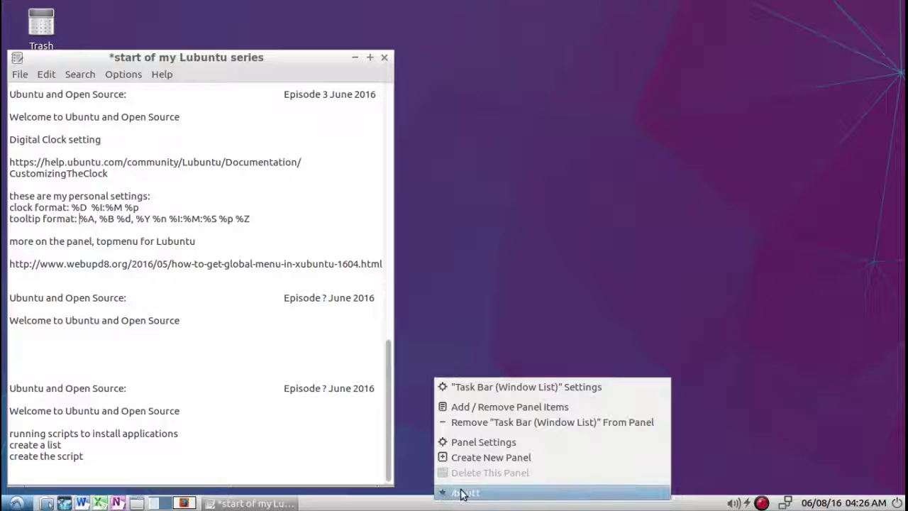
click(484, 443)
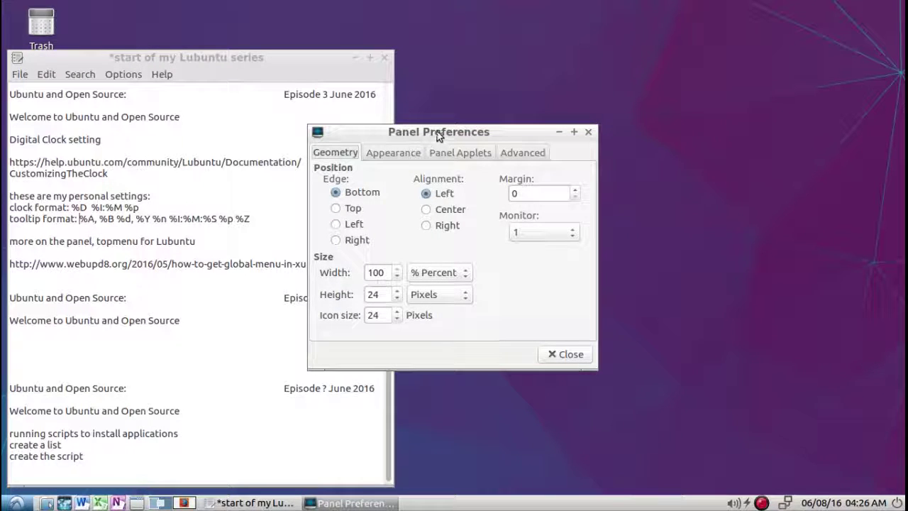
drag(438, 135, 537, 169)
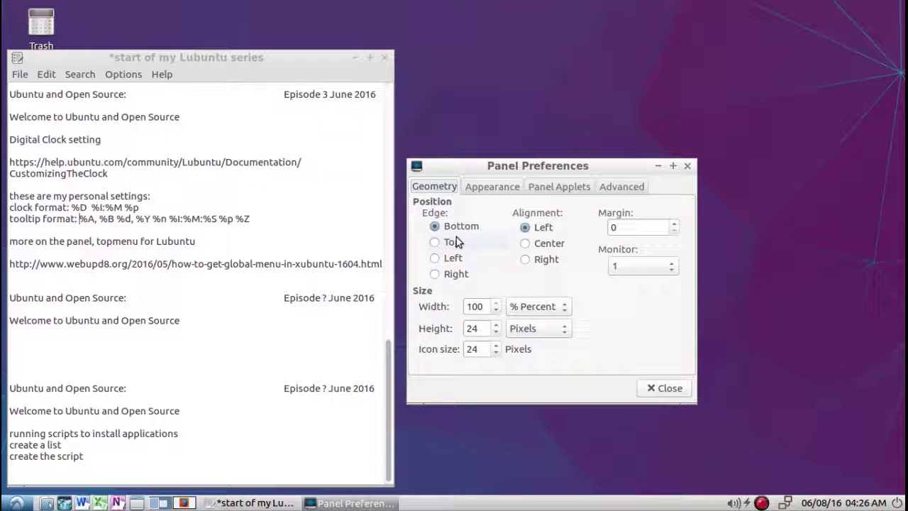
- Try the panel on the right and left screen edges, and settle on the top edge with a height of 24 pixels
click(435, 275)
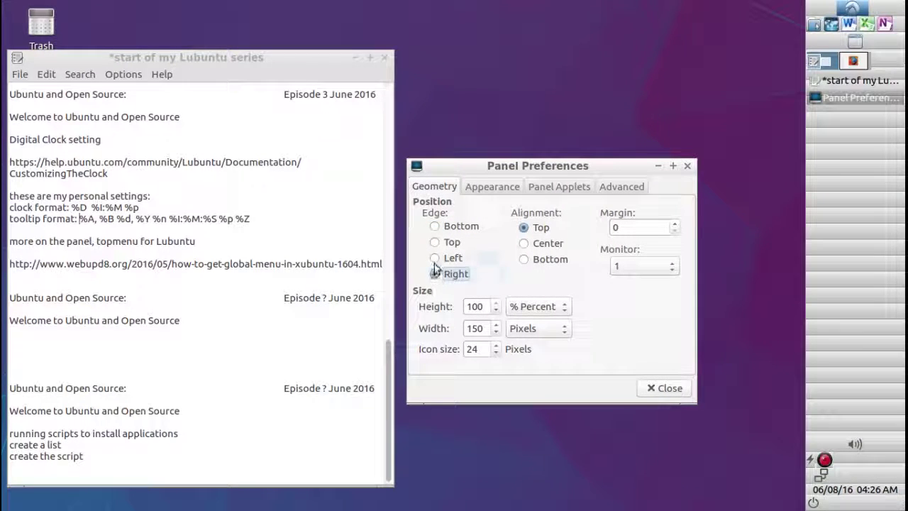
click(436, 259)
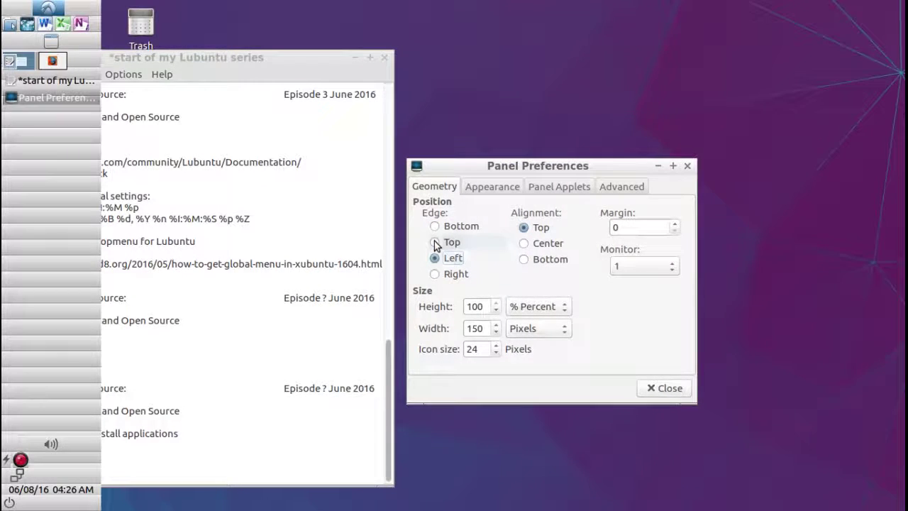
click(435, 244)
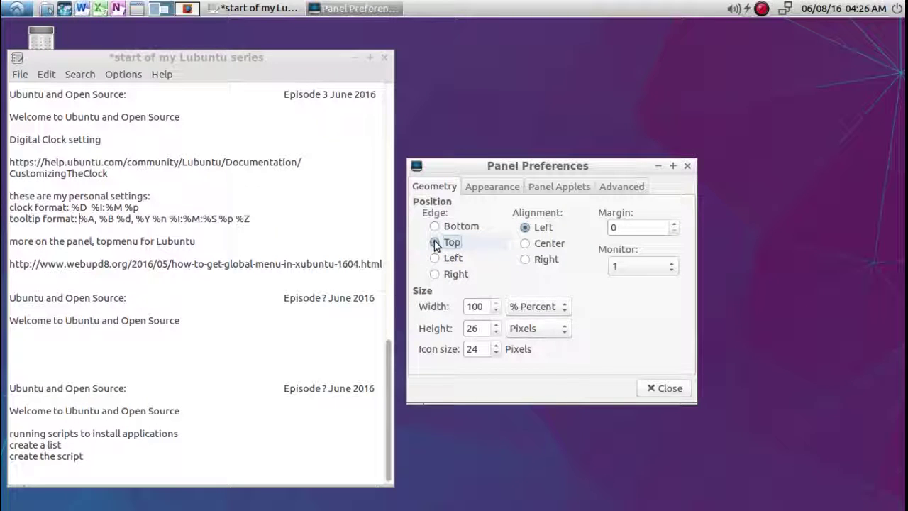
click(496, 332)
click(496, 332)
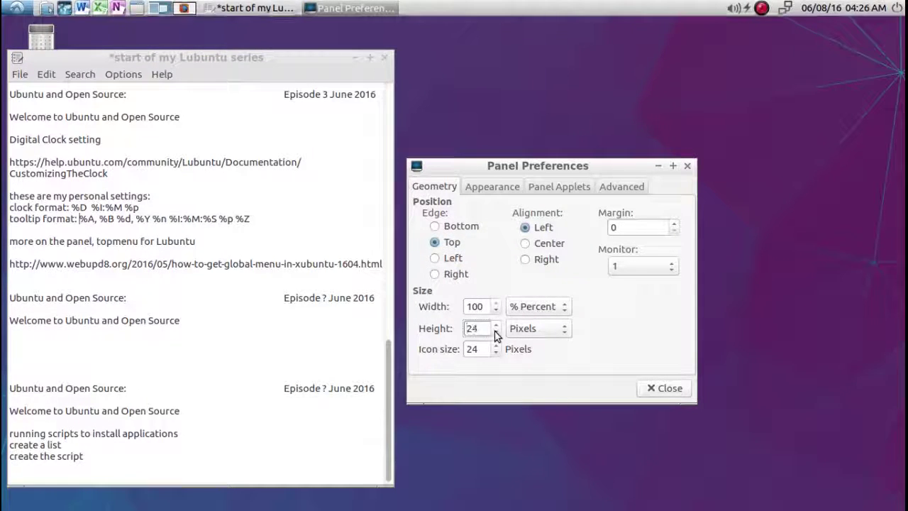
- Try the center and right panel alignments, then center the panel and reduce its width to 71 percent
click(526, 242)
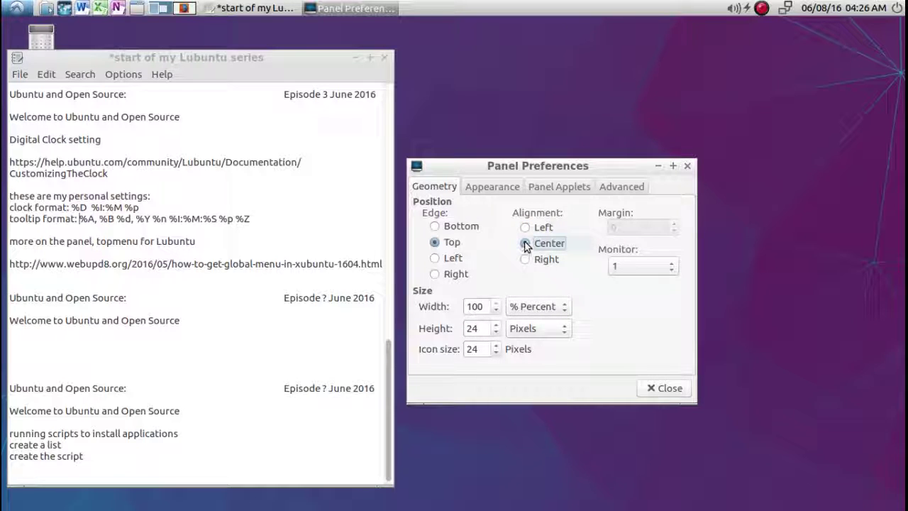
click(526, 259)
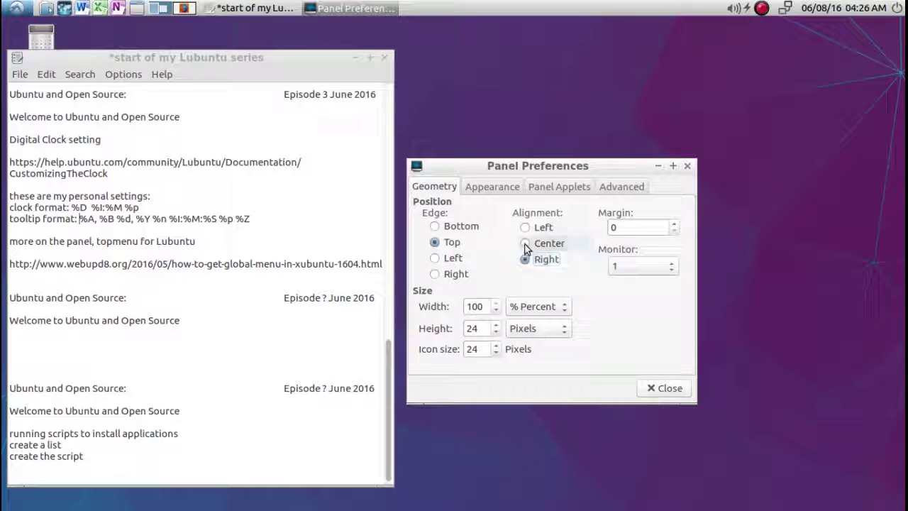
click(525, 243)
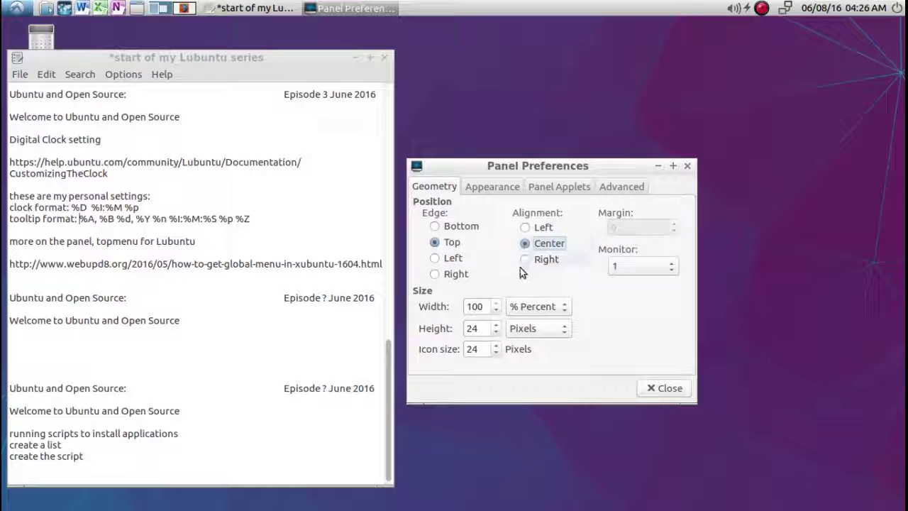
click(497, 312)
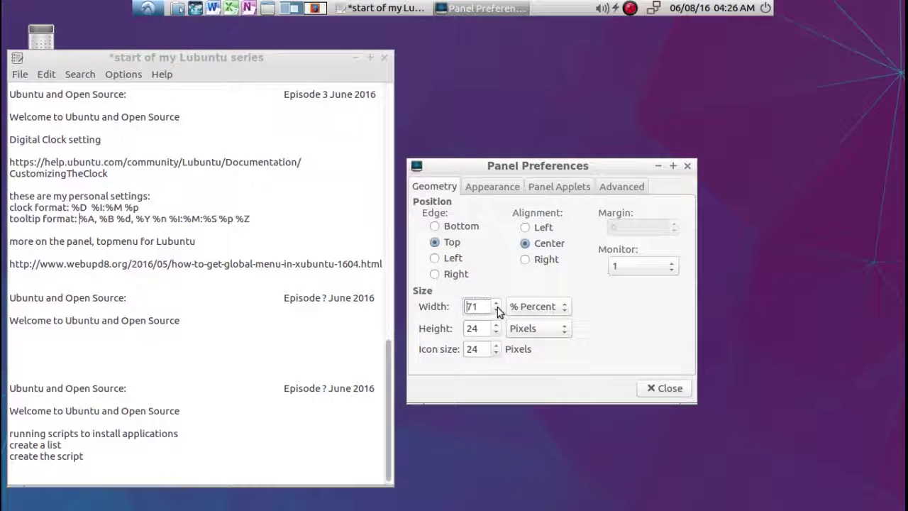
- Compare the left, right and center alignments of the narrowed panel, then settle on center and set the width to 100 percent
click(525, 228)
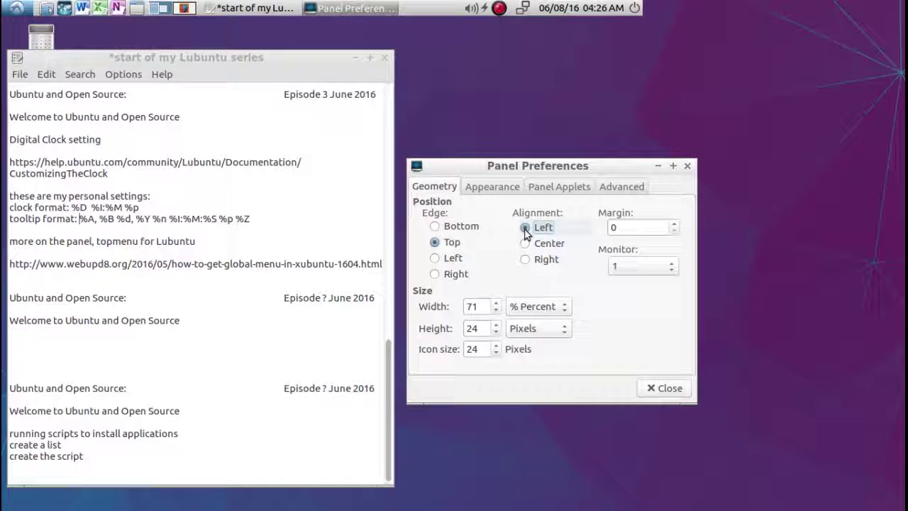
click(525, 259)
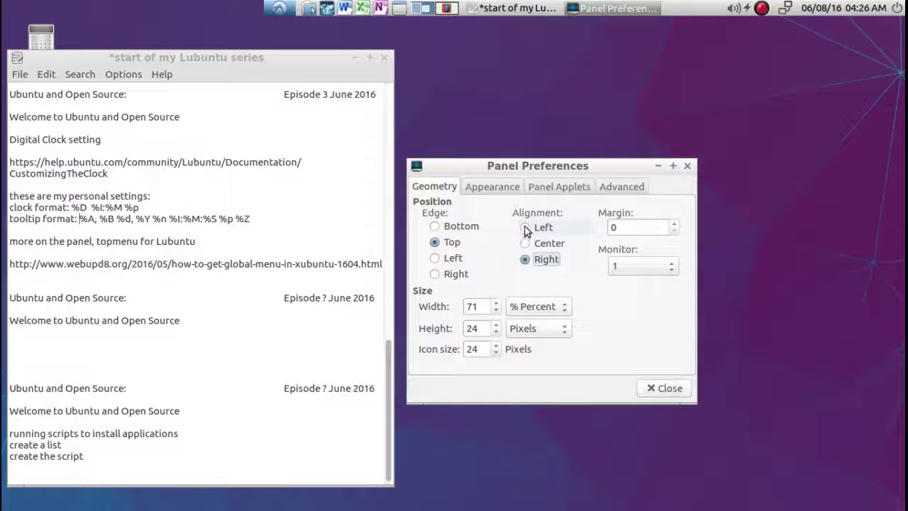
click(525, 228)
click(525, 243)
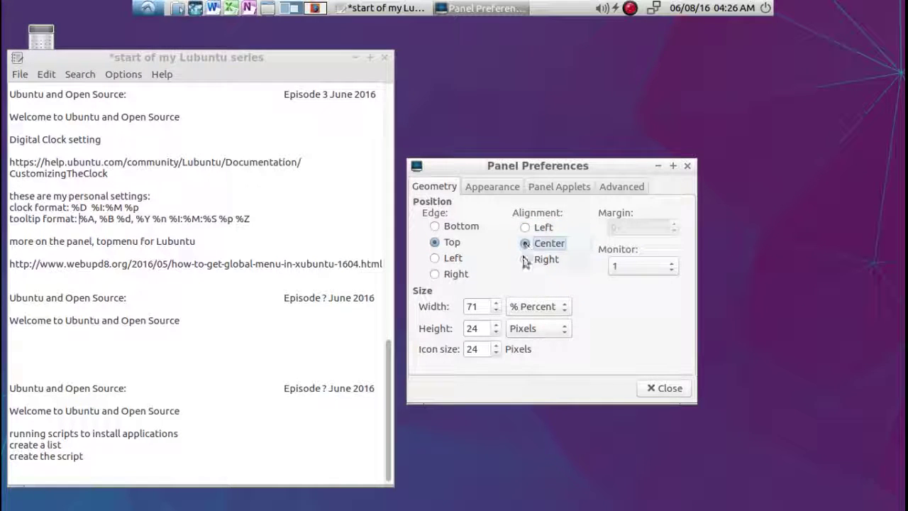
click(496, 303)
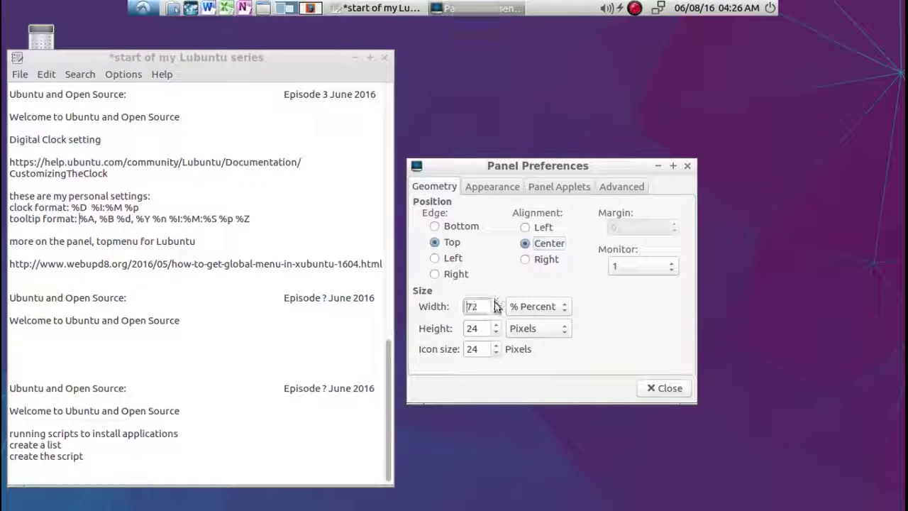
drag(496, 303, 496, 303)
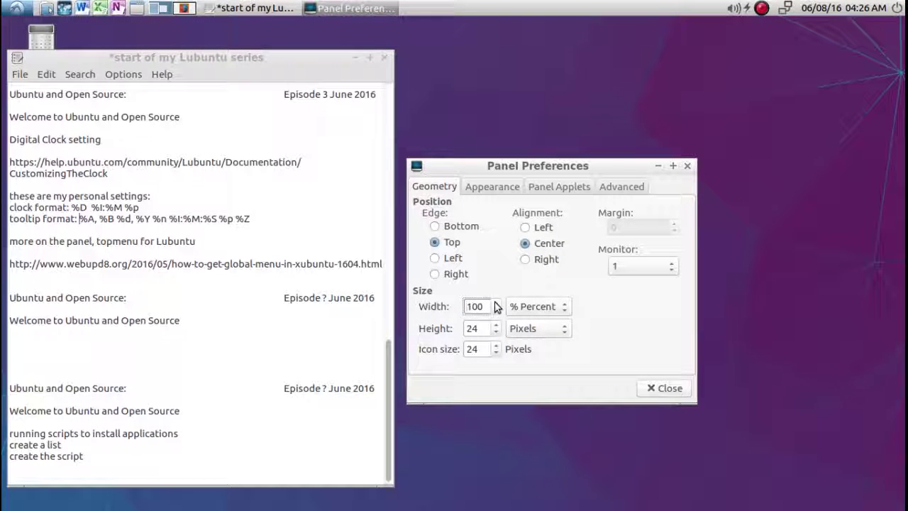
- Review the panel's appearance settings, its list of loaded plugins and the launchers of the Application Launch Bar
click(503, 191)
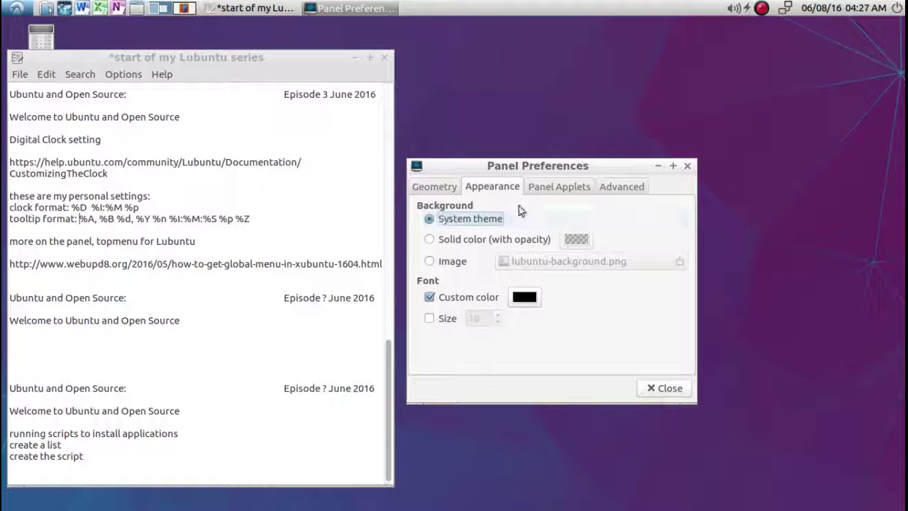
click(547, 189)
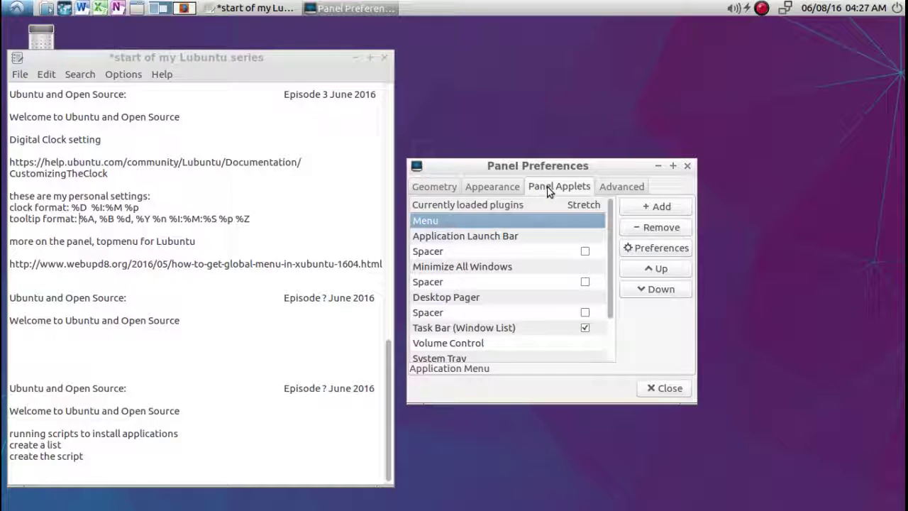
click(497, 237)
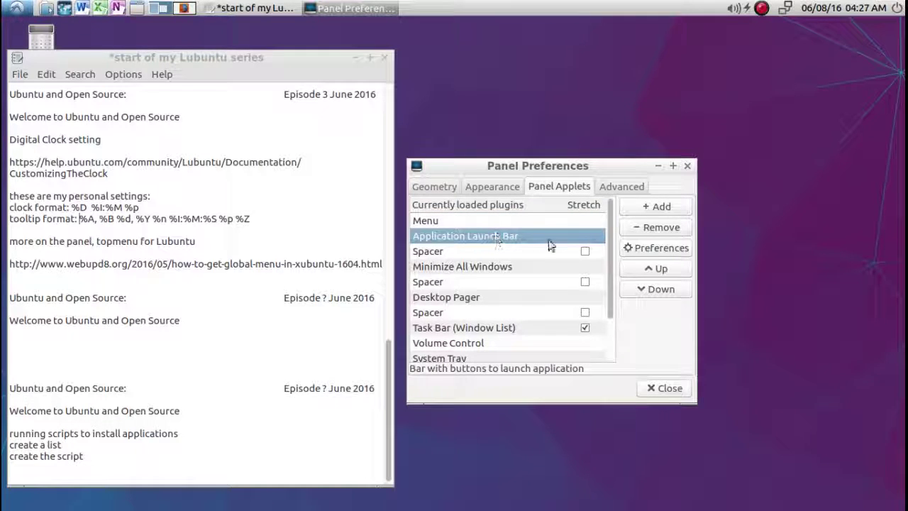
click(647, 251)
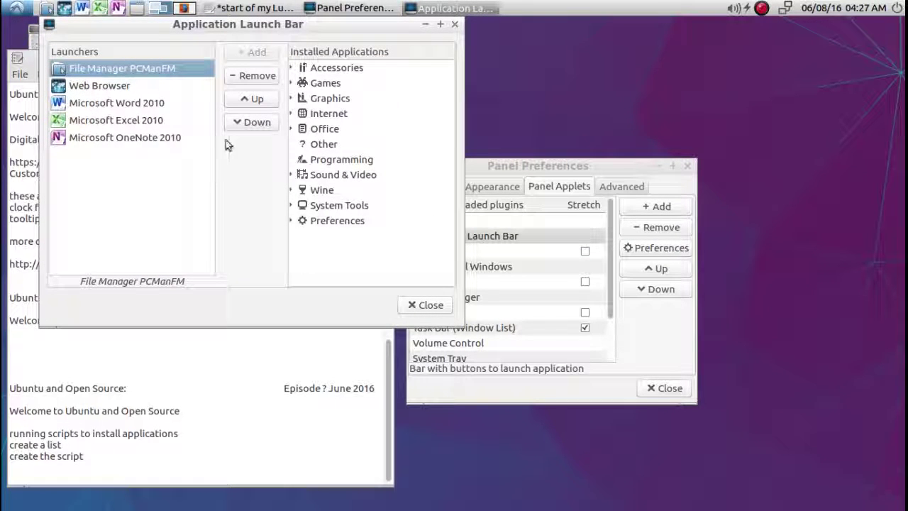
click(427, 305)
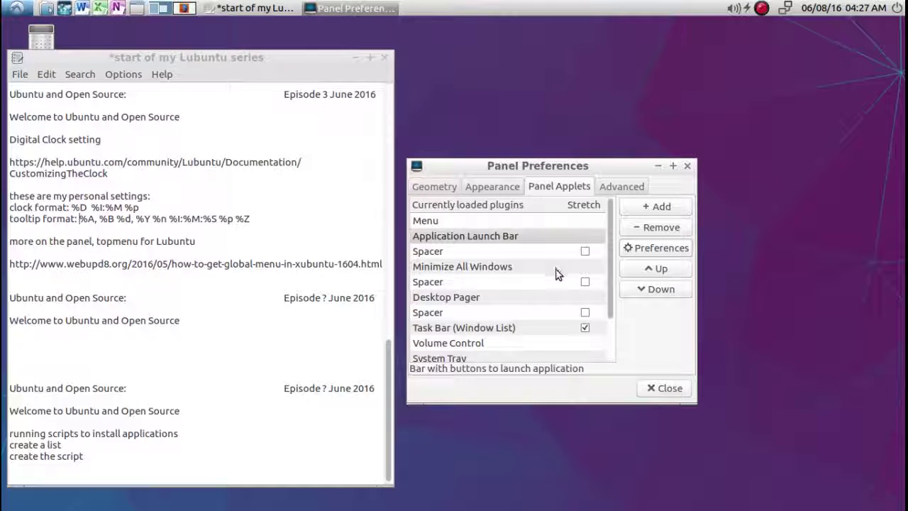
scroll(558, 300, down, 2)
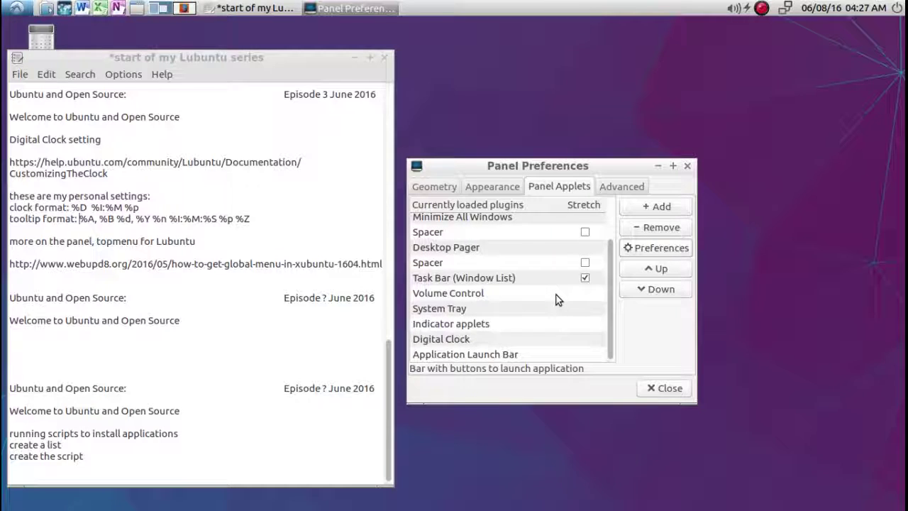
scroll(558, 299, up, 3)
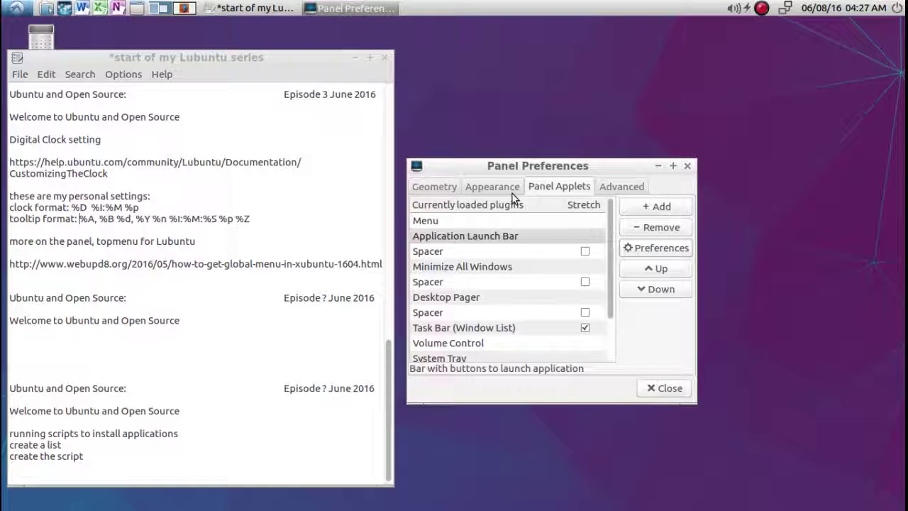
- Switch to the desktop with Firefox, close the CustomizingTheClock page and go to the start of the TopMenu article
click(183, 12)
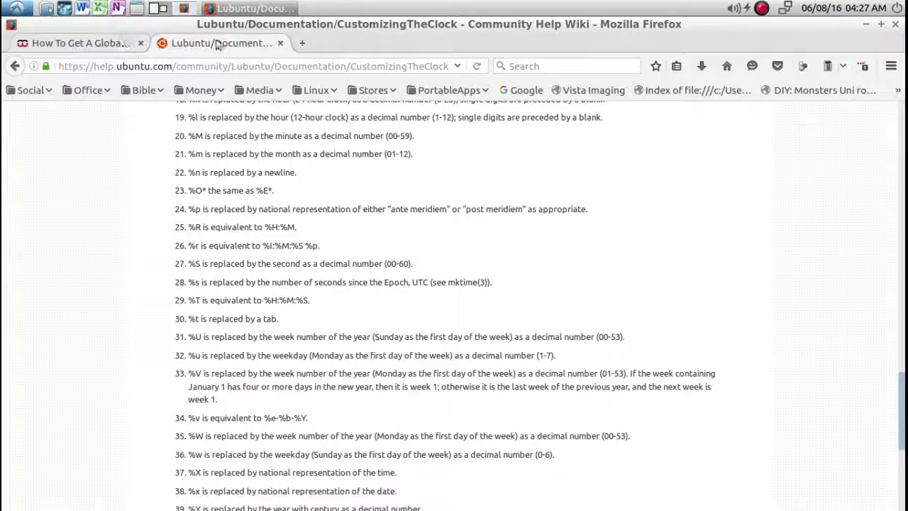
click(280, 43)
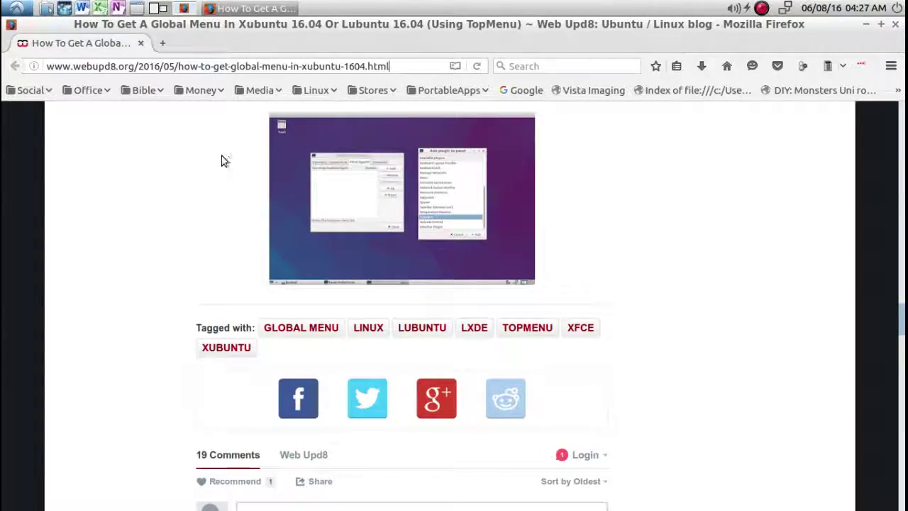
scroll(223, 284, up, 15)
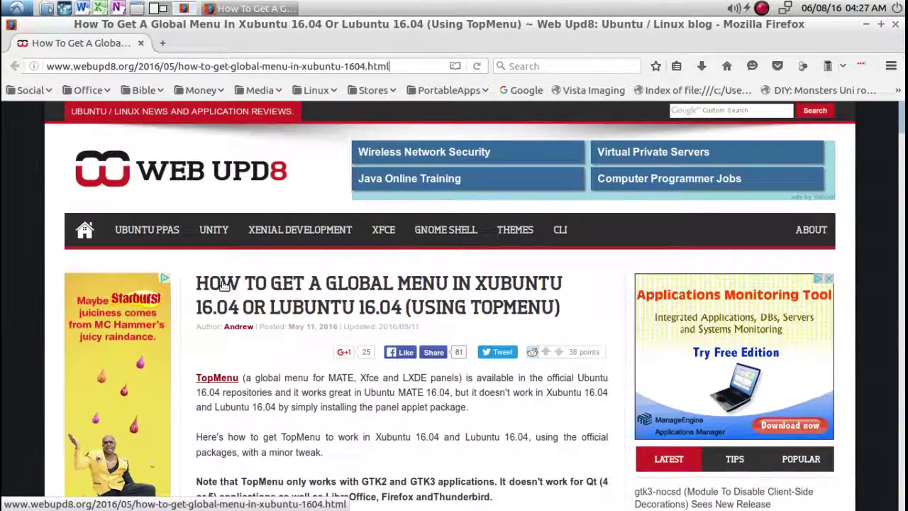
- Read through the TopMenu article to the Lubuntu 16.04 instructions for installing the packages and loading TopMenu
scroll(223, 284, down, 4)
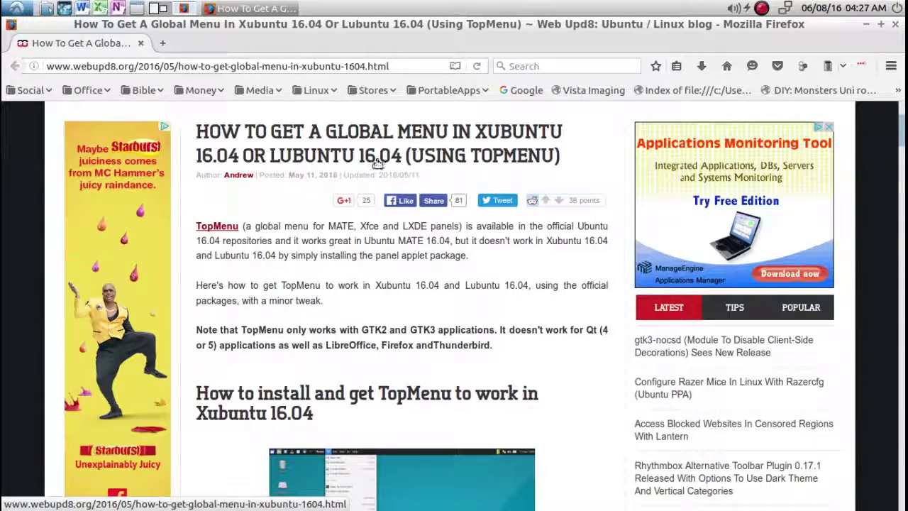
scroll(342, 212, down, 3)
scroll(341, 212, down, 8)
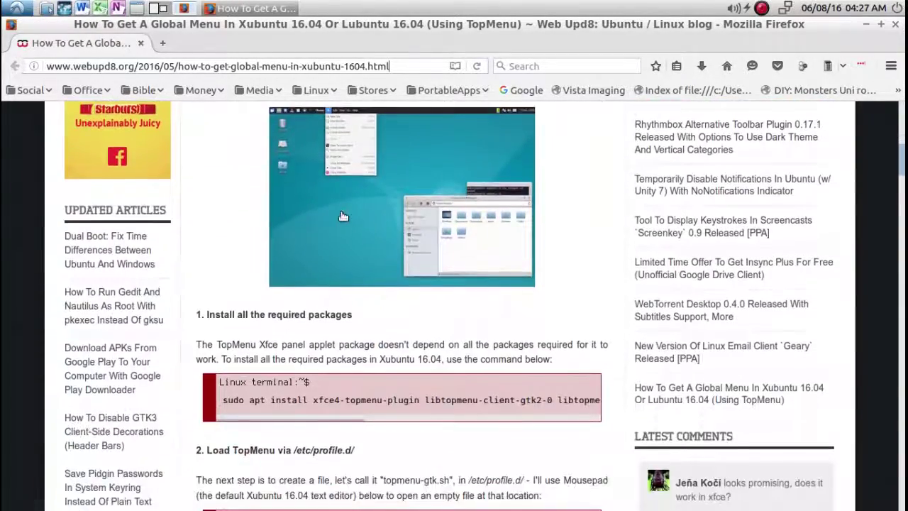
scroll(341, 213, down, 8)
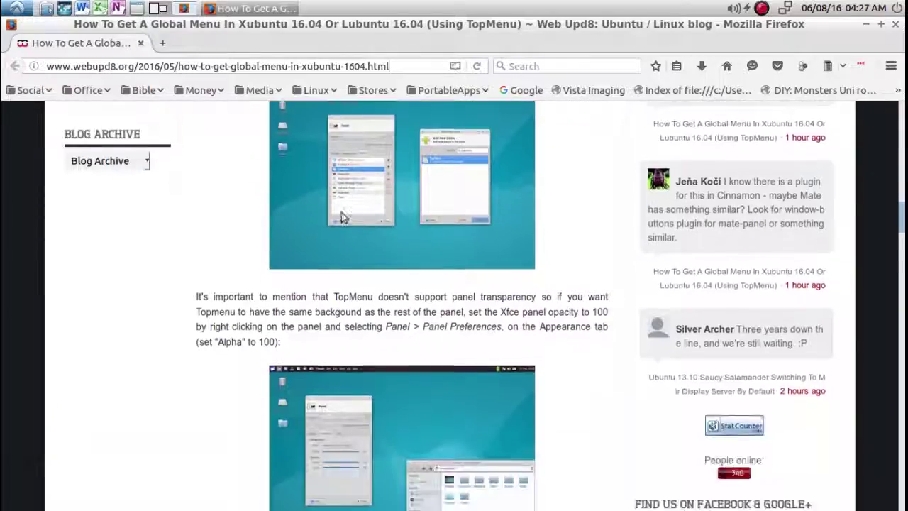
scroll(341, 212, down, 1)
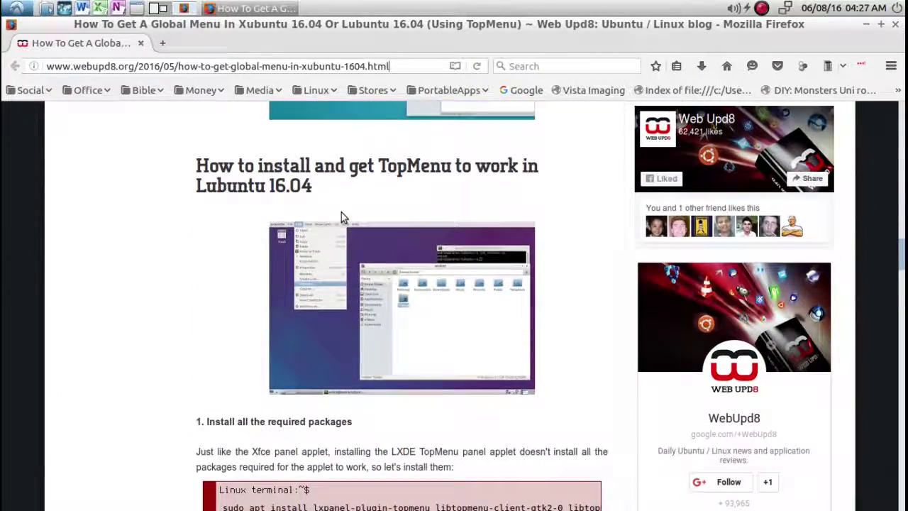
scroll(343, 216, down, 4)
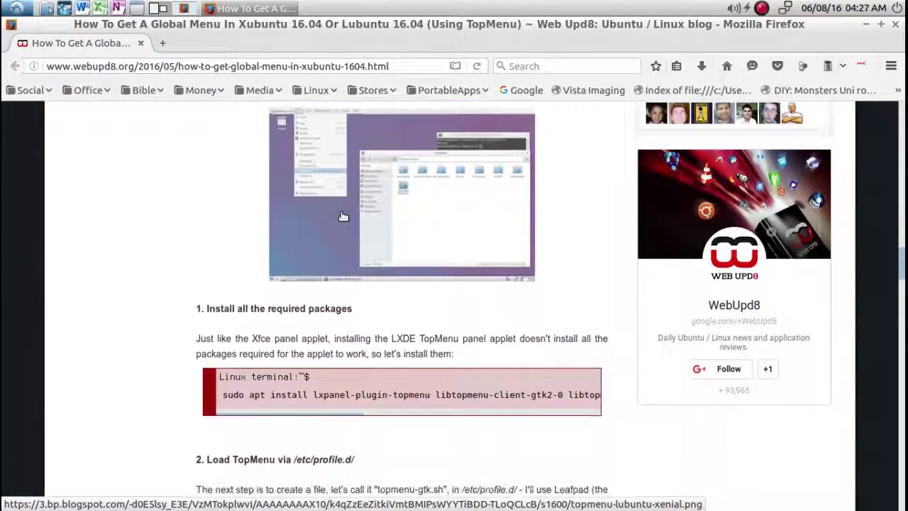
scroll(344, 216, down, 1)
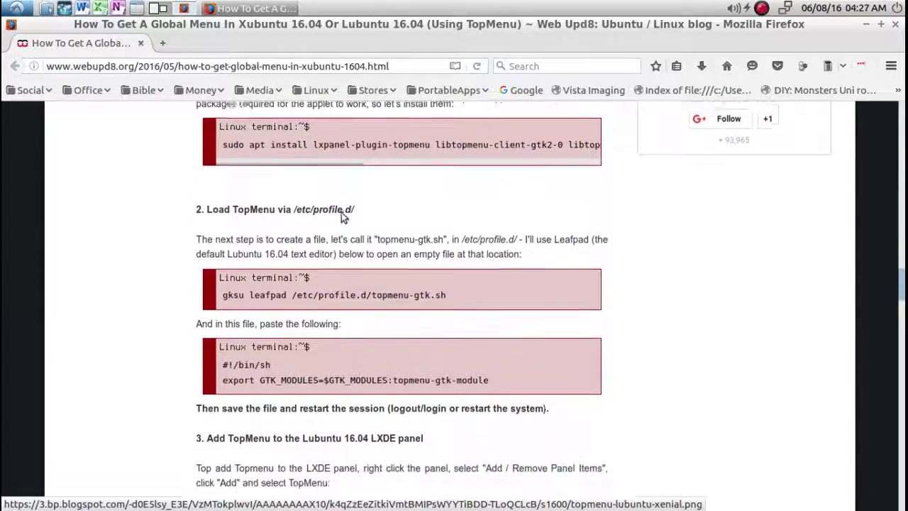
scroll(342, 216, up, 1)
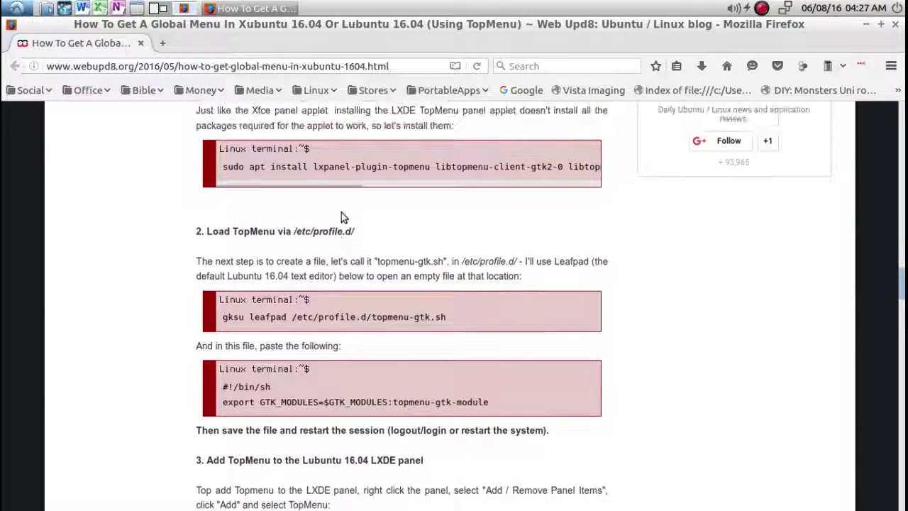
- Launch LXTerminal from the system tools
click(15, 9)
mouse_move(16, 27)
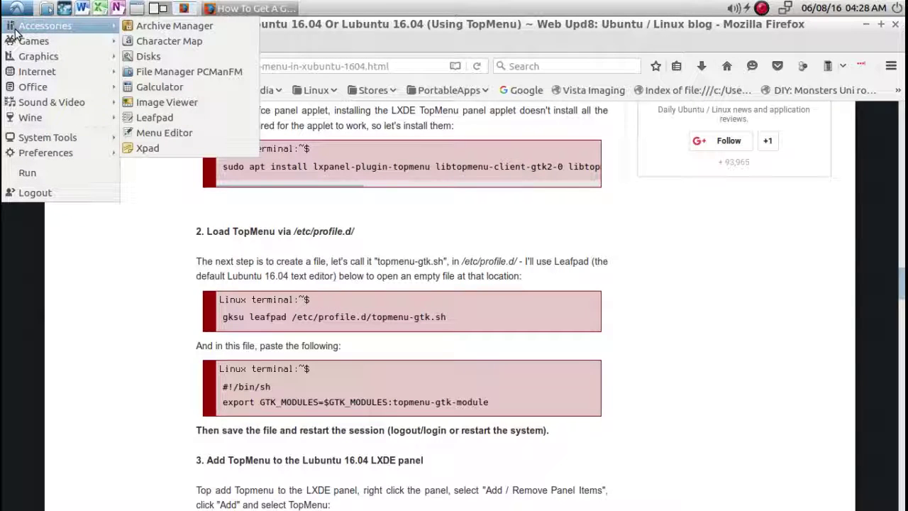
mouse_move(31, 138)
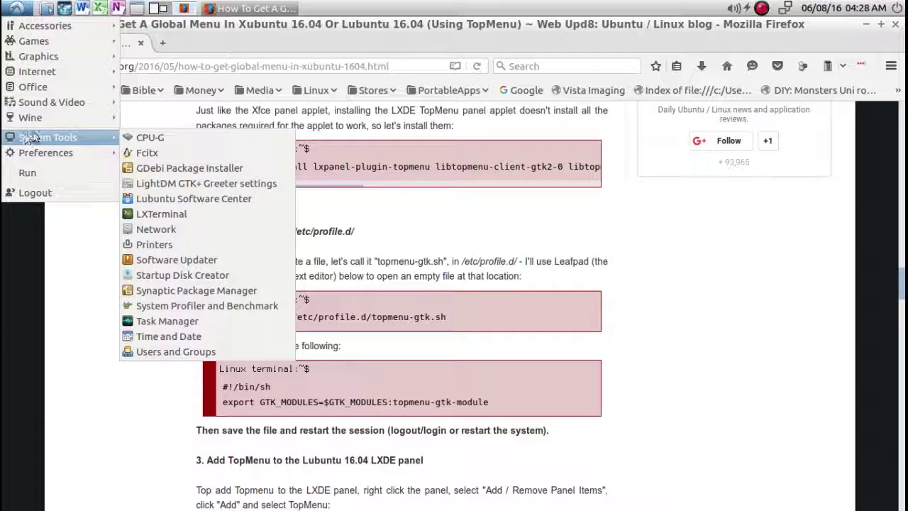
click(252, 215)
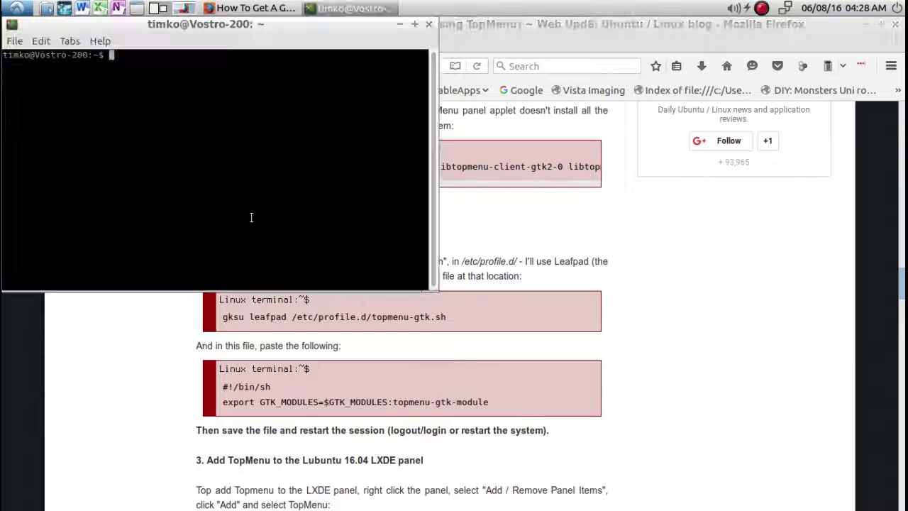
- Set the terminal window to stay always on top and move it clear of the article's package install command
drag(283, 26, 287, 51)
right_click(288, 51)
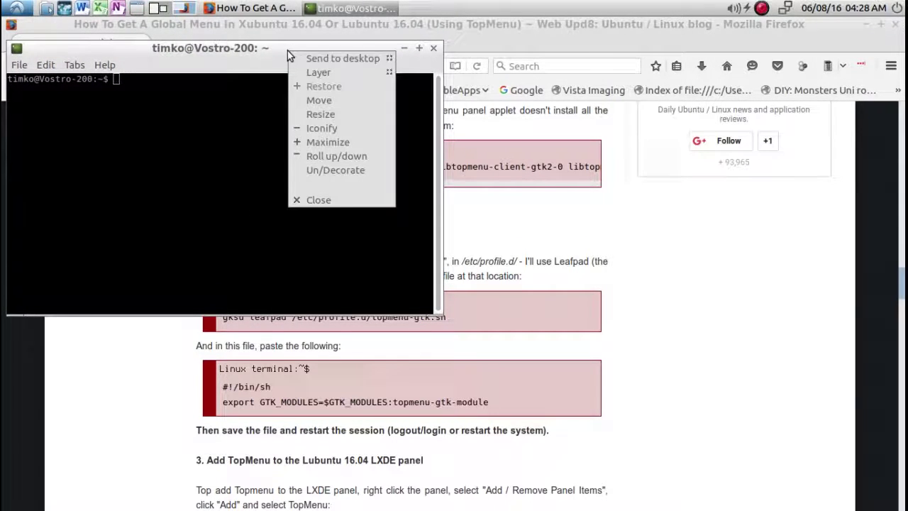
mouse_move(316, 73)
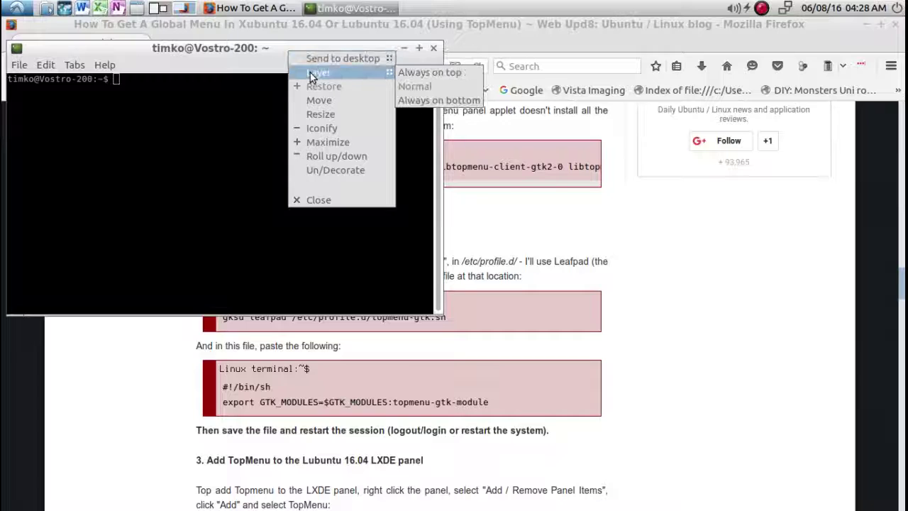
click(410, 73)
drag(331, 57, 734, 207)
- Check that the terminal stays above the browser by switching focus between the two windows
click(61, 311)
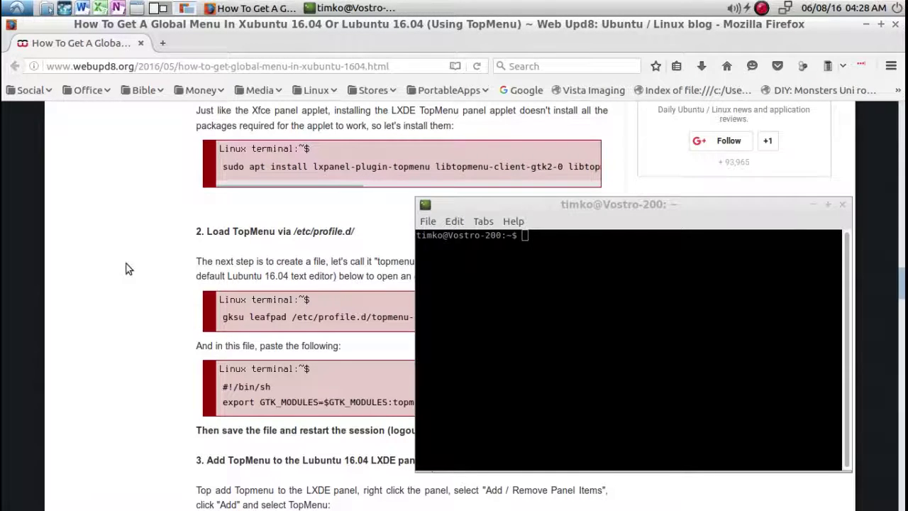
click(619, 202)
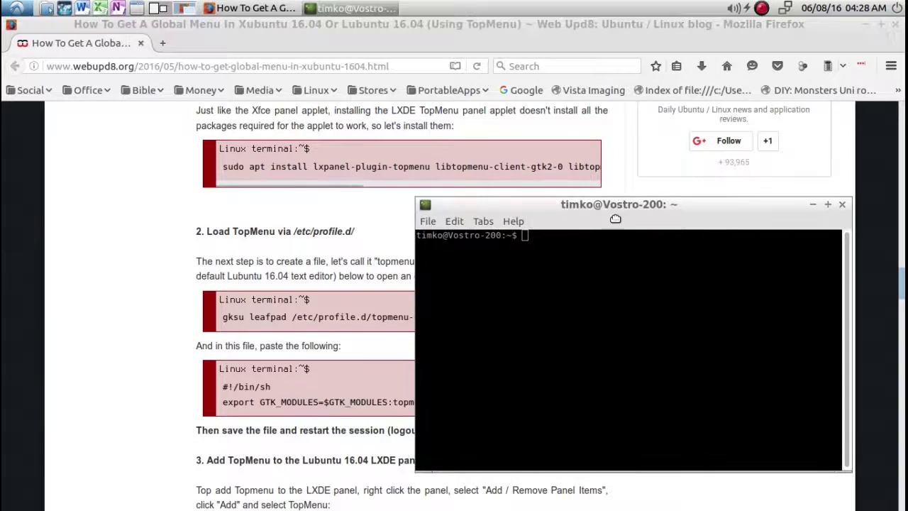
click(193, 239)
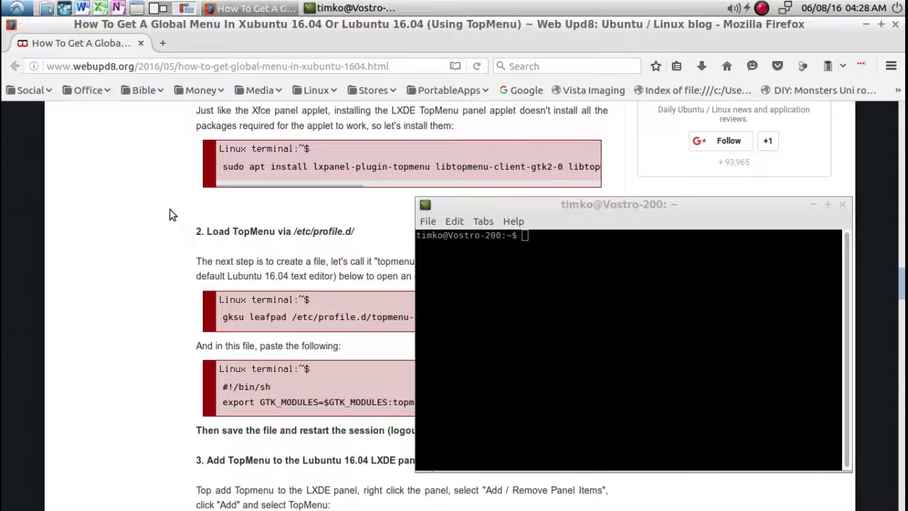
- Copy the article's full sudo apt install command for lxpanel-plugin-topmenu and its libtopmenu and topmenu-gtk packages into the terminal
right_click(409, 166)
click(389, 165)
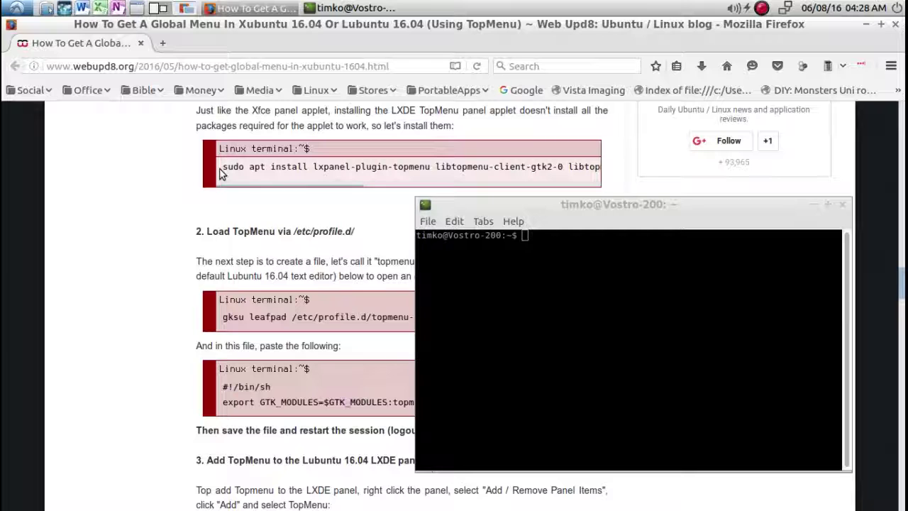
drag(225, 168, 605, 170)
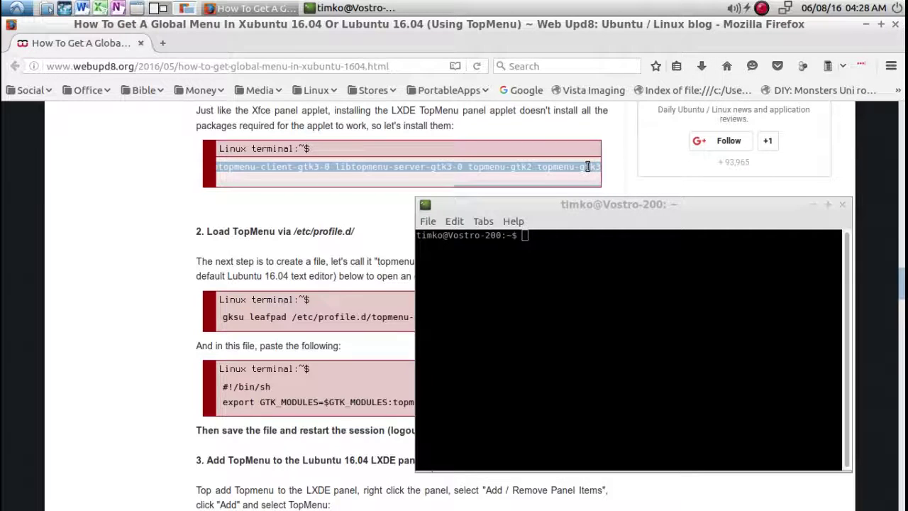
right_click(589, 172)
click(593, 175)
click(583, 214)
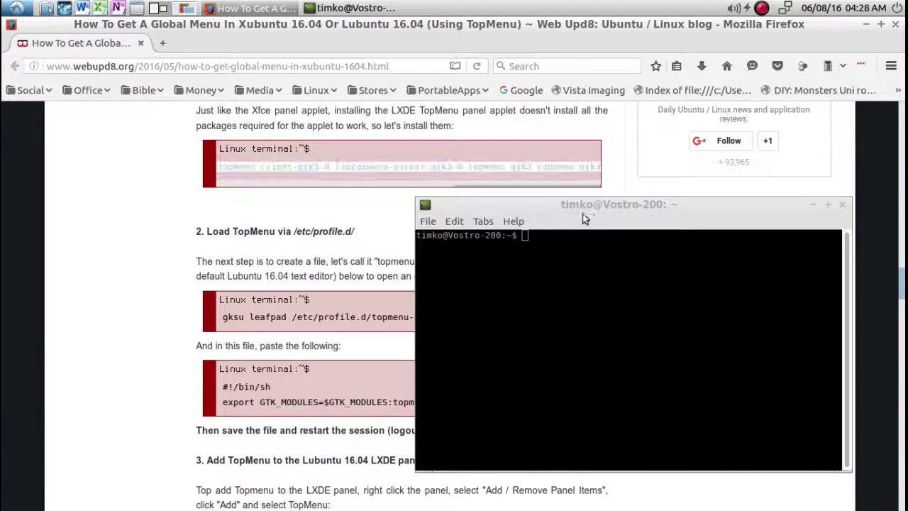
right_click(554, 237)
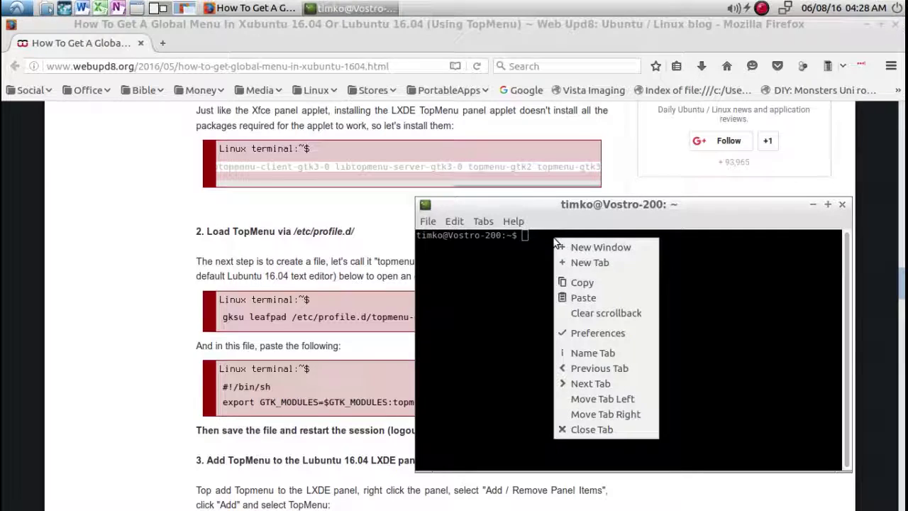
click(583, 298)
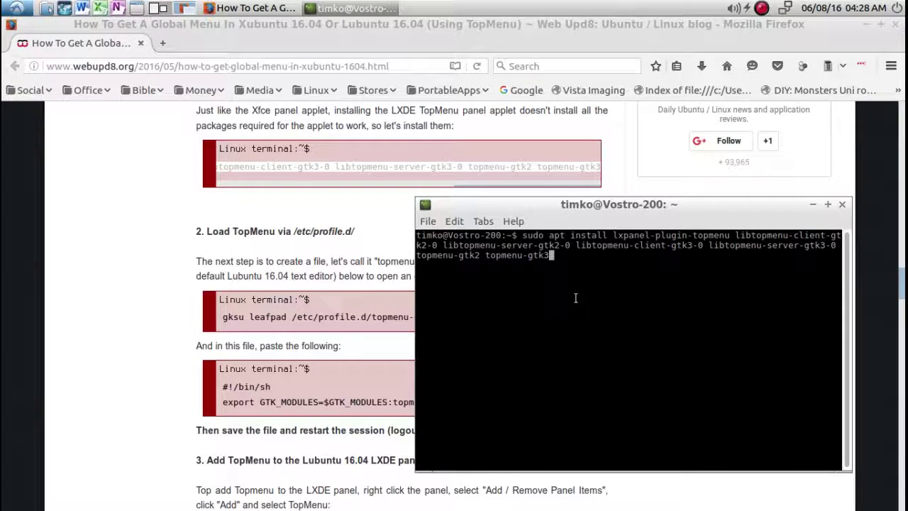
- Run the TopMenu package installation, enter the sudo password and answer y to continue
key(Return)
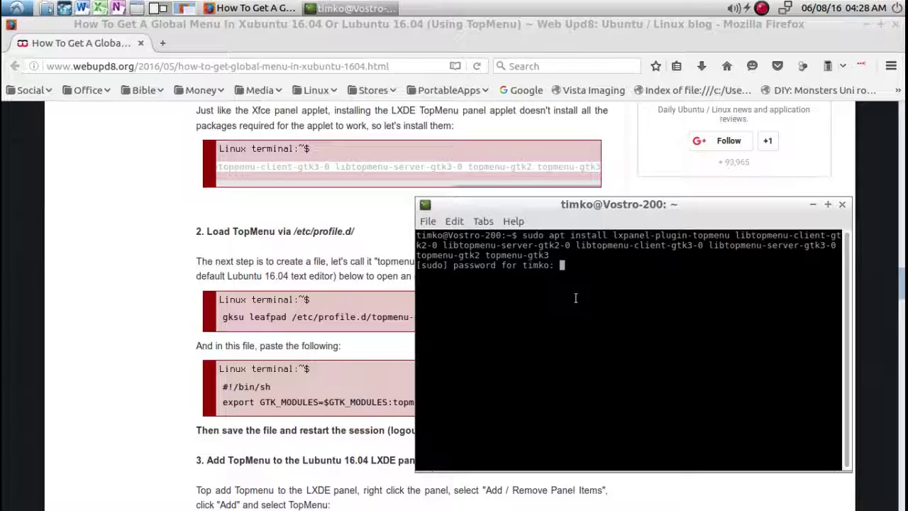
key(Return)
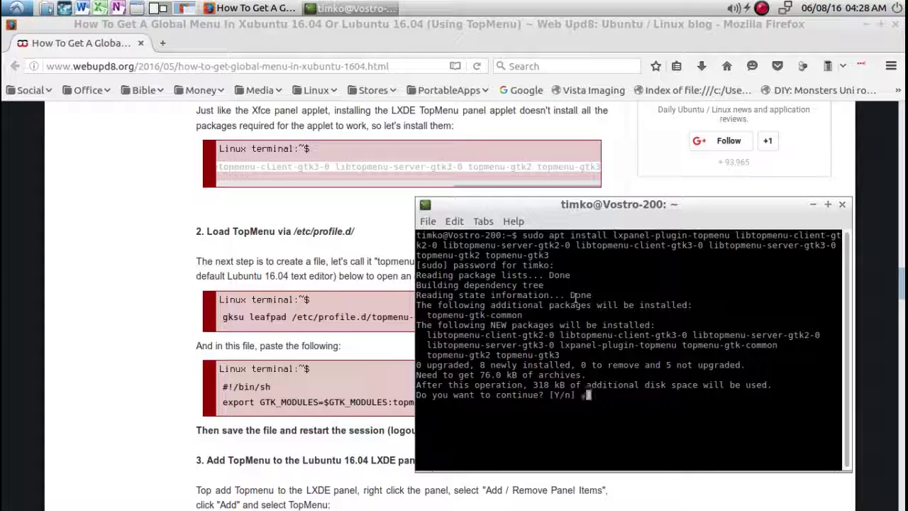
text(y)
key(Return)
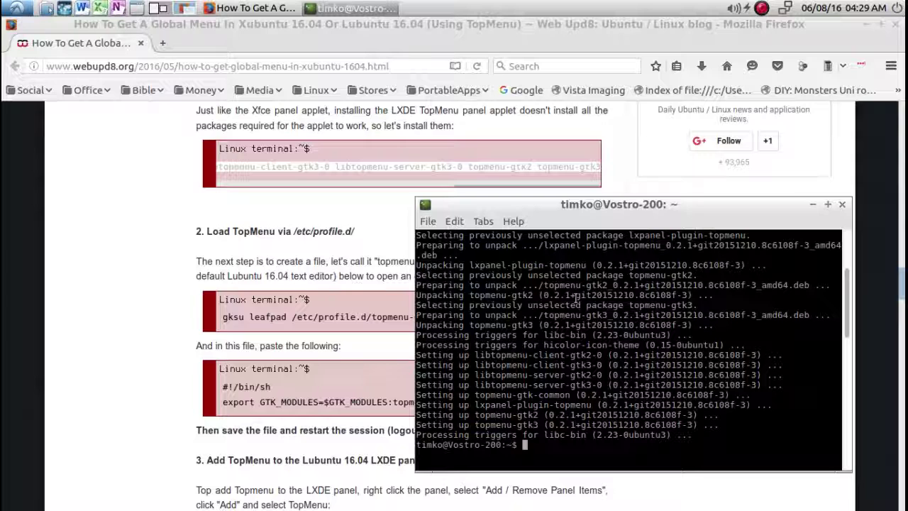
- Move the terminal window clear of the article's gksu leafpad command
click(812, 208)
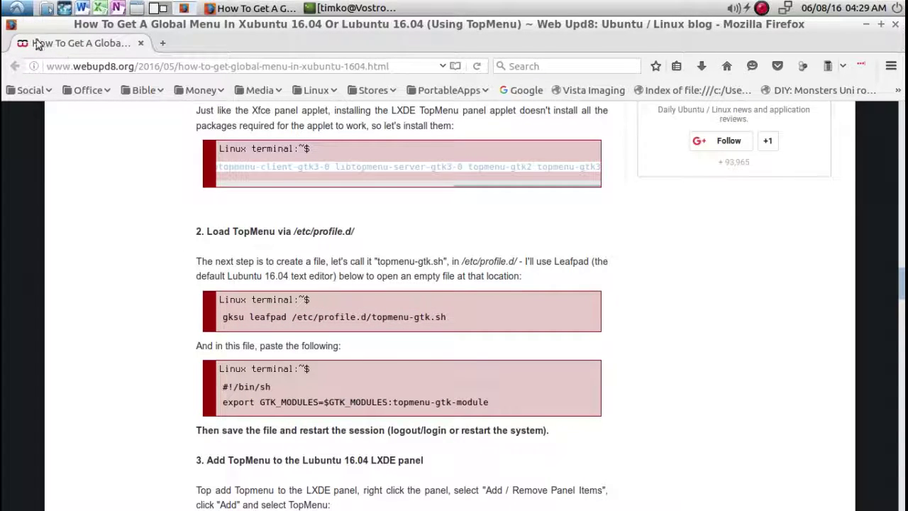
click(351, 8)
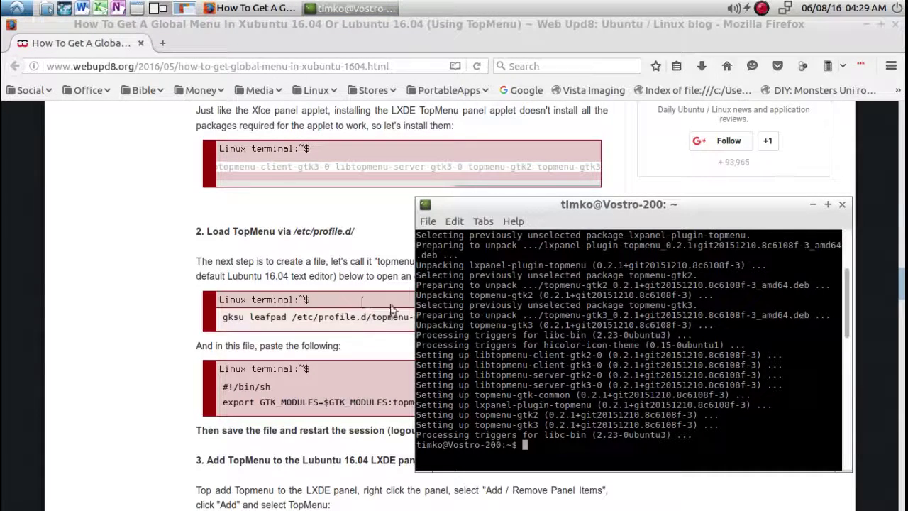
click(364, 312)
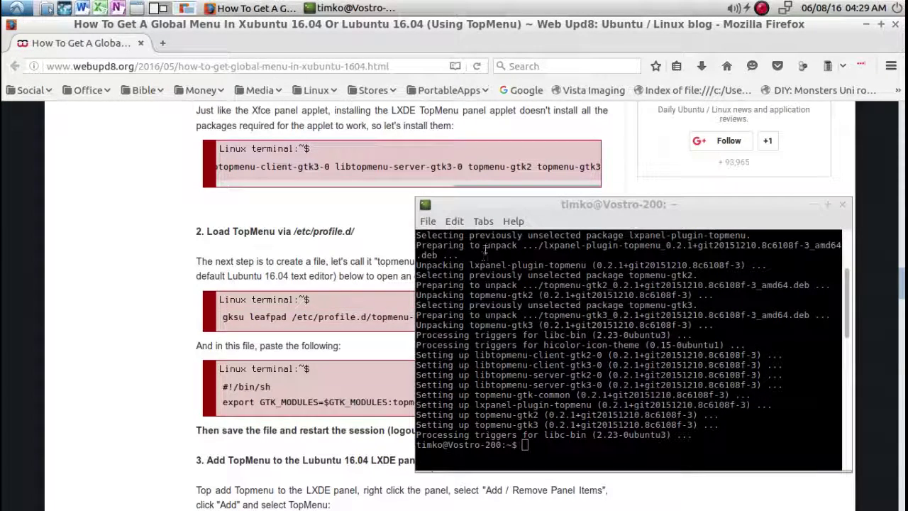
drag(490, 205, 589, 222)
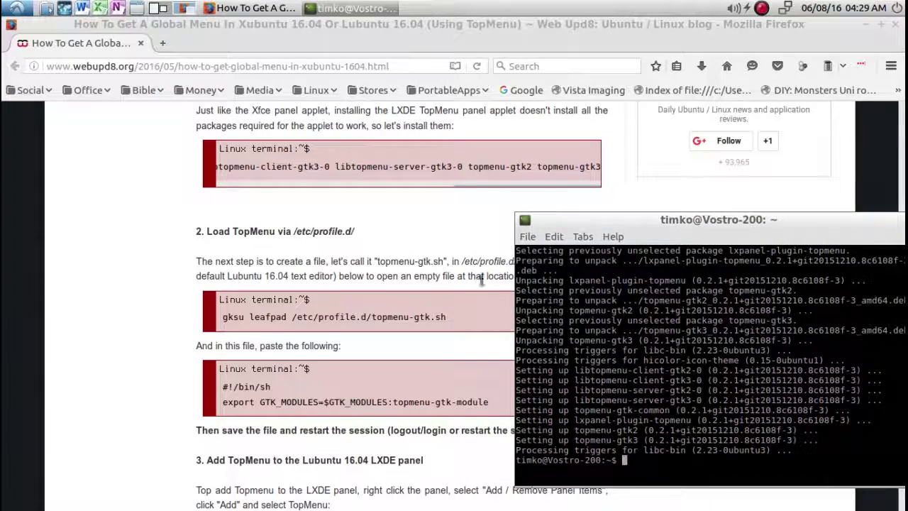
- Copy the command "gksu leafpad /etc/profile.d/topmenu-gtk.sh" from the article into the terminal
drag(458, 317, 221, 320)
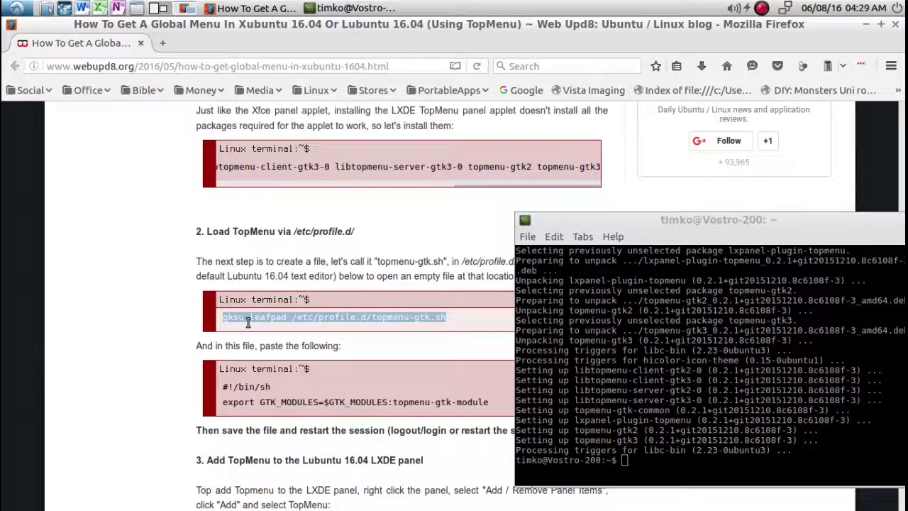
right_click(247, 322)
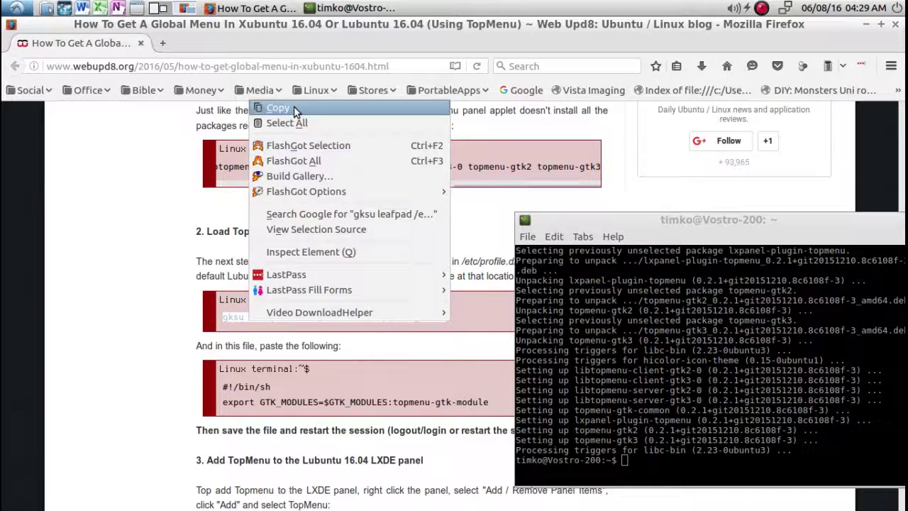
click(271, 108)
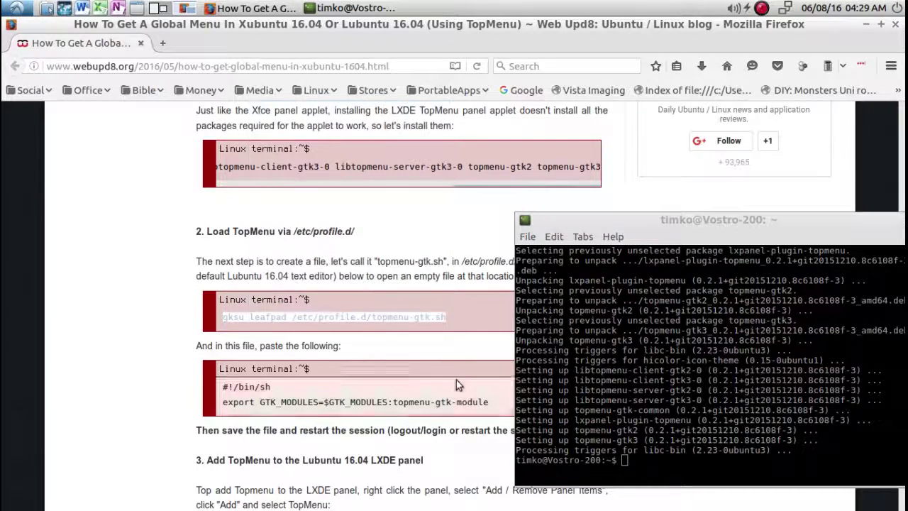
right_click(631, 467)
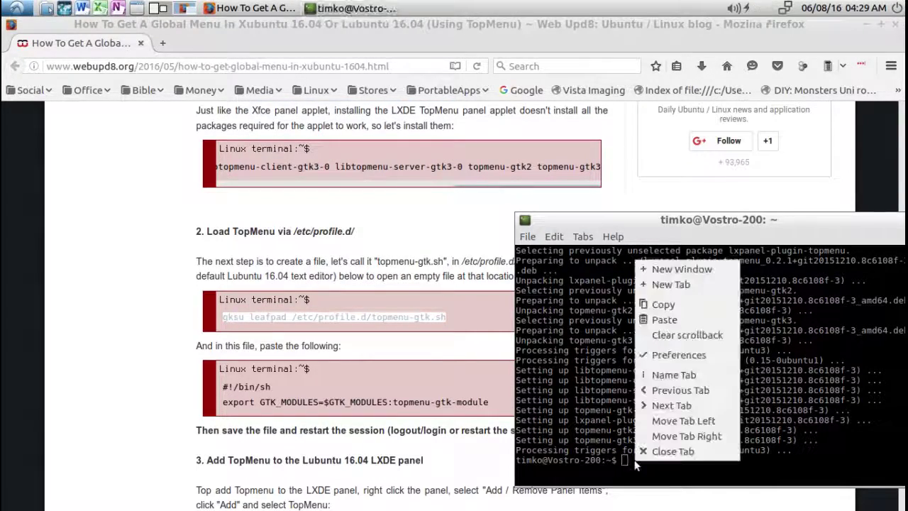
click(667, 319)
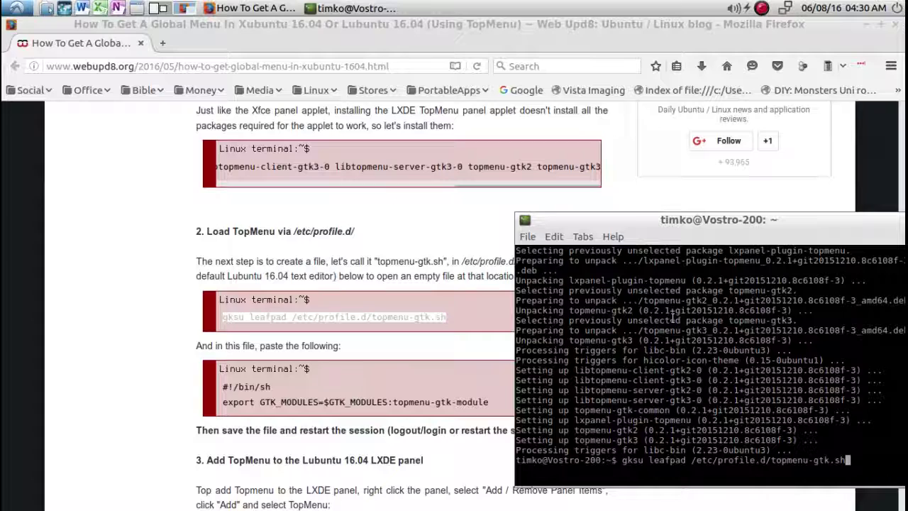
- Run the gksu leafpad command and enter the administrator password to open topmenu-gtk.sh for editing
key(Return)
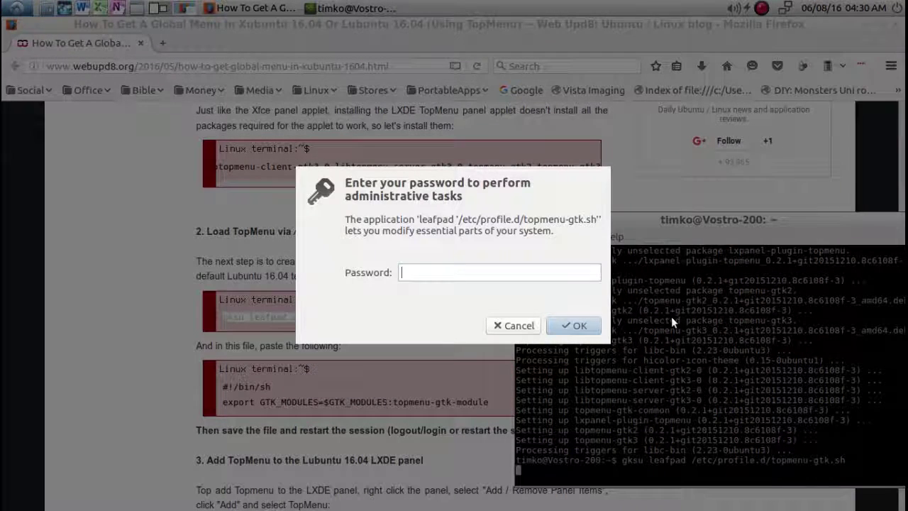
text(••)
key(Return)
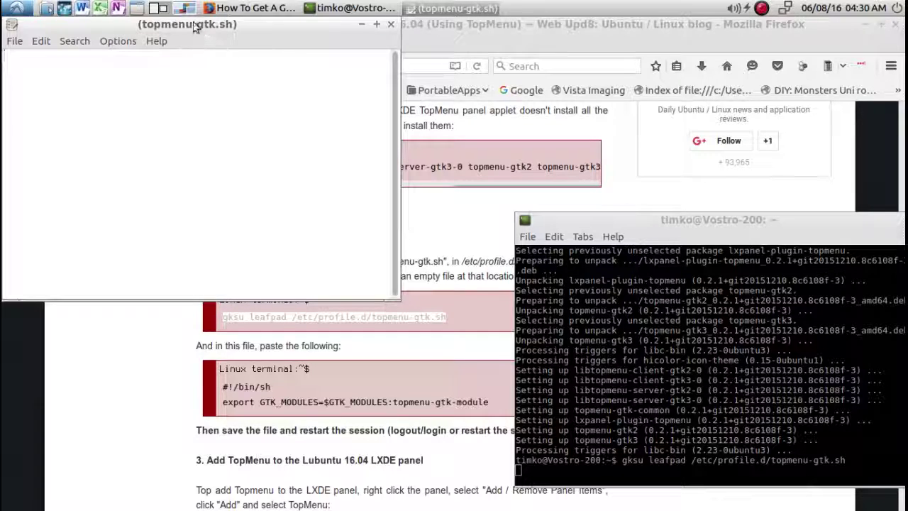
- Move the Leafpad window, bring the article forward and minimize the terminal to uncover the script lines
drag(194, 26, 221, 76)
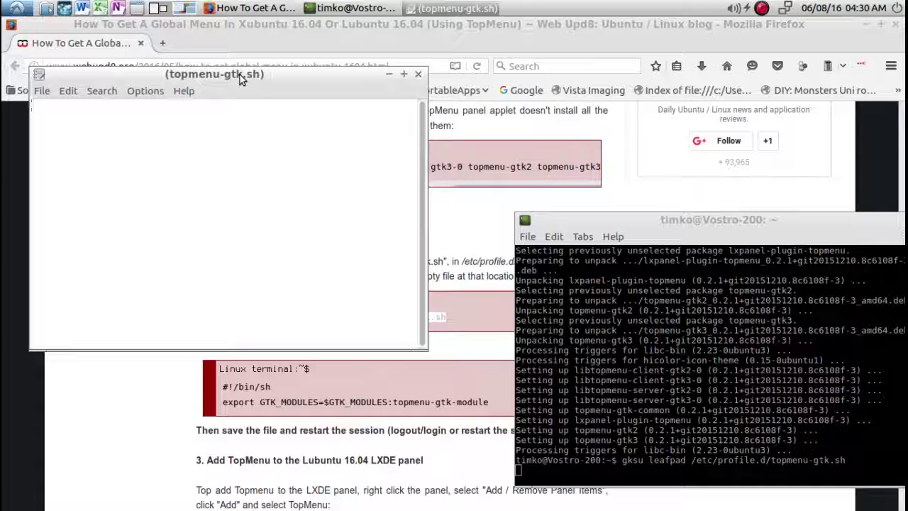
click(317, 394)
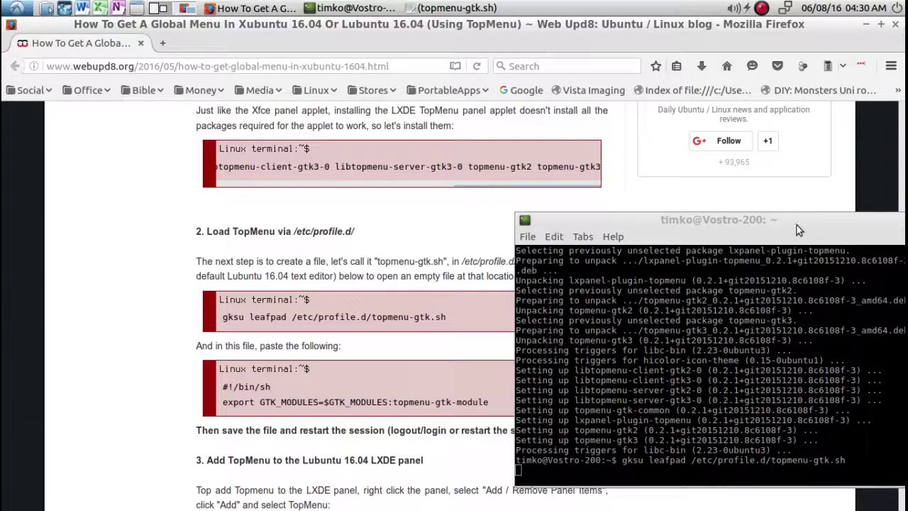
drag(797, 221, 737, 227)
click(854, 226)
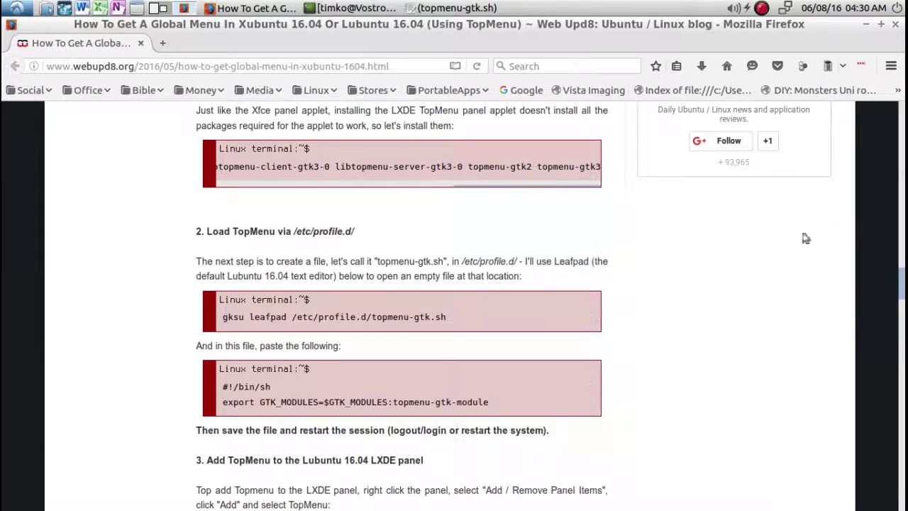
- Copy the article's lines "#!/bin/sh" and "export GTK_MODULES=$GTK_MODULES:topmenu-gtk-module" into the empty topmenu-gtk.sh file
drag(502, 404, 236, 389)
right_click(236, 389)
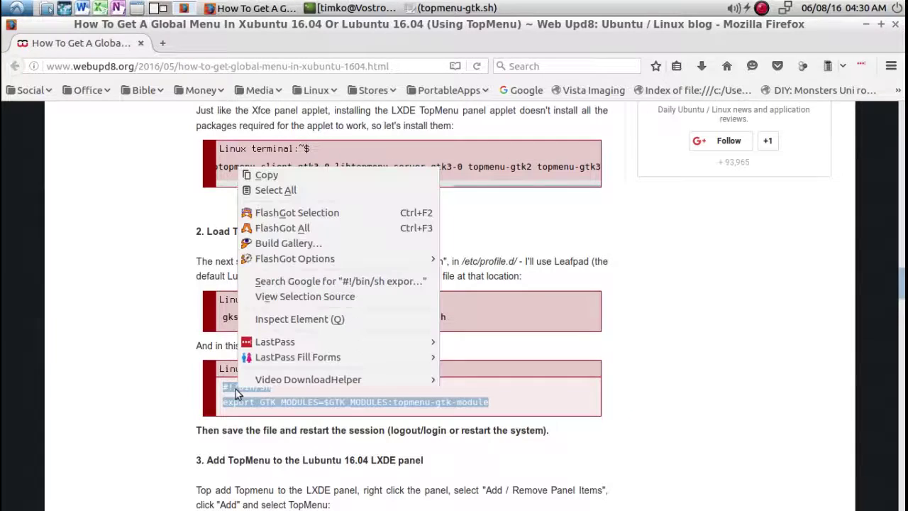
click(285, 174)
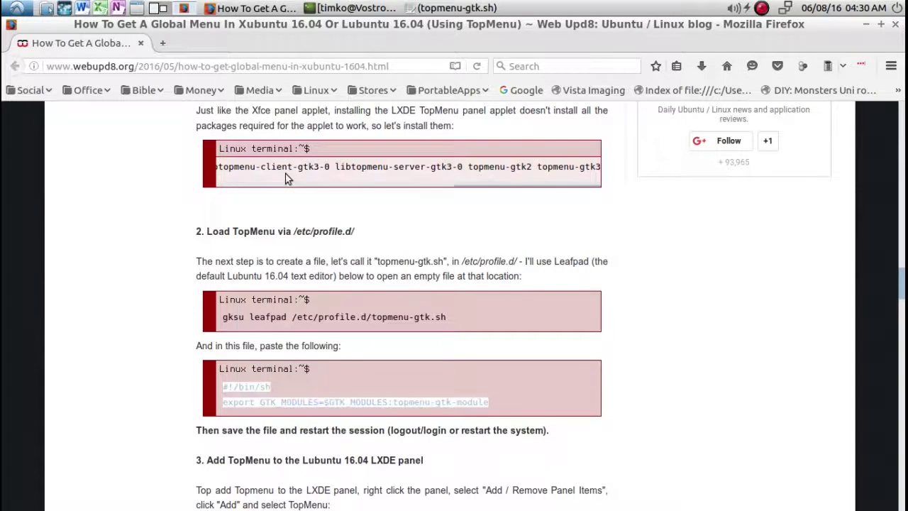
click(448, 11)
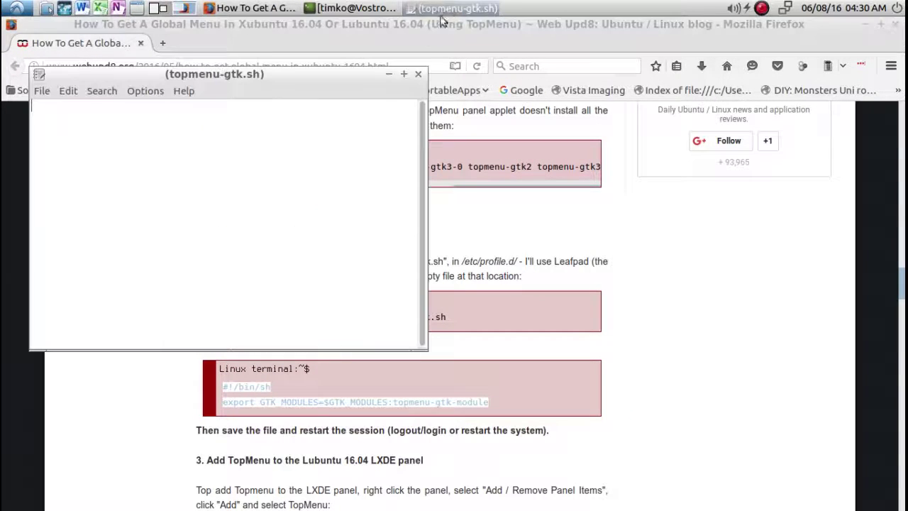
right_click(72, 147)
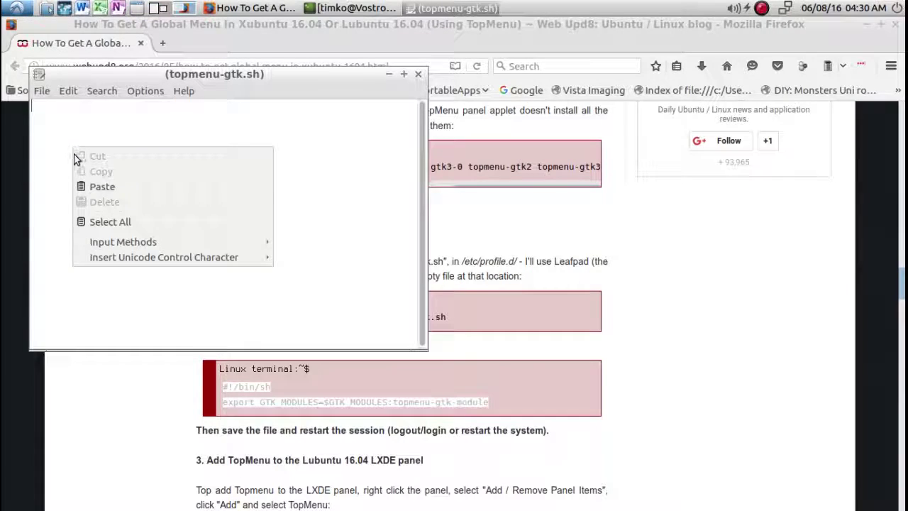
click(84, 187)
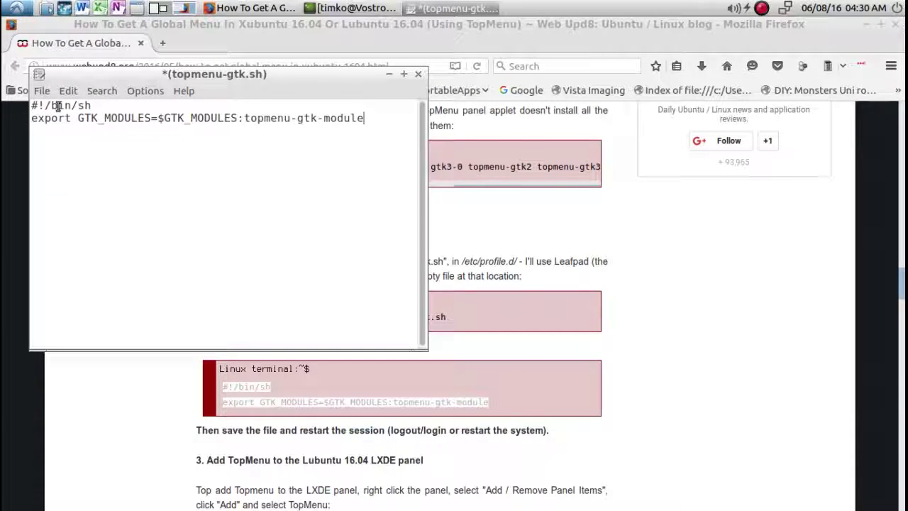
- Save topmenu-gtk.sh and close the Leafpad editor
click(42, 91)
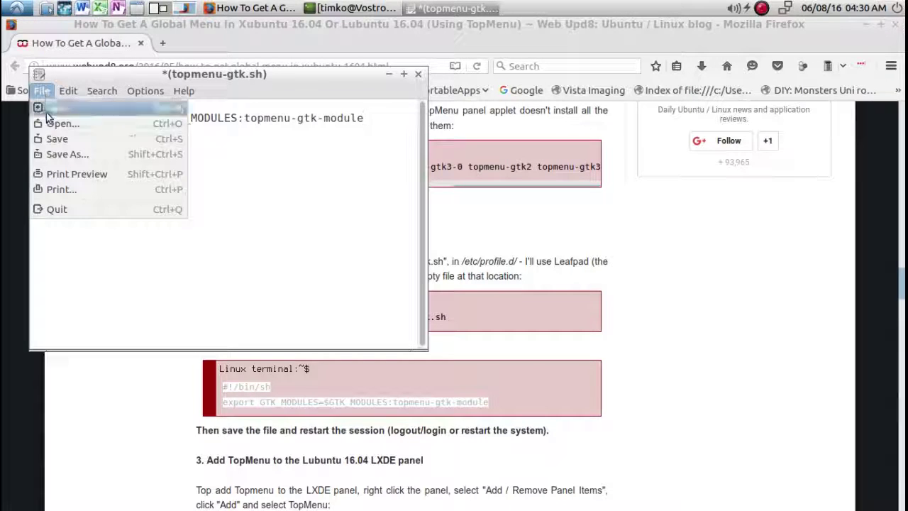
click(52, 138)
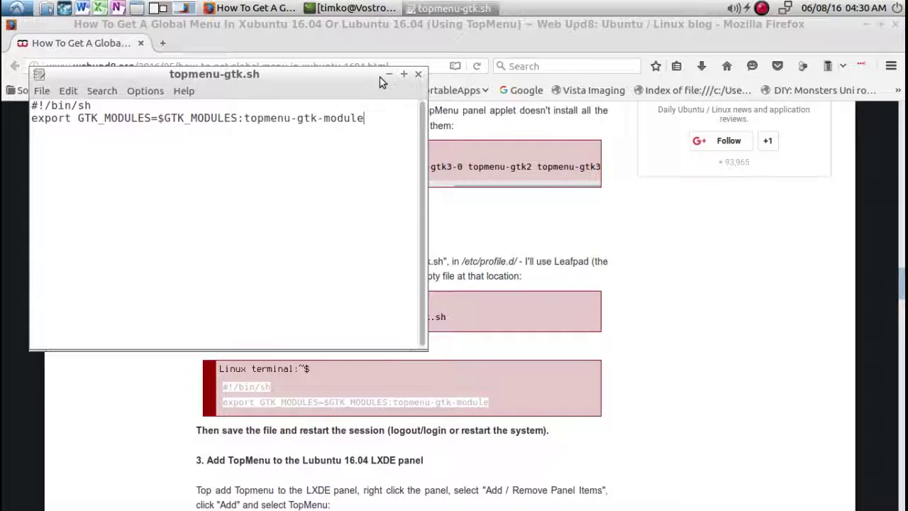
click(420, 75)
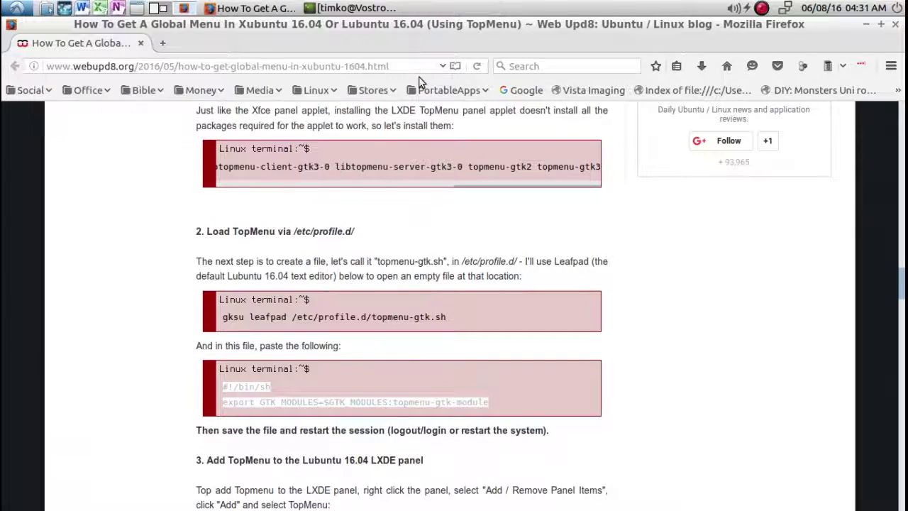
- Restore the minimized terminal window and close it
click(362, 8)
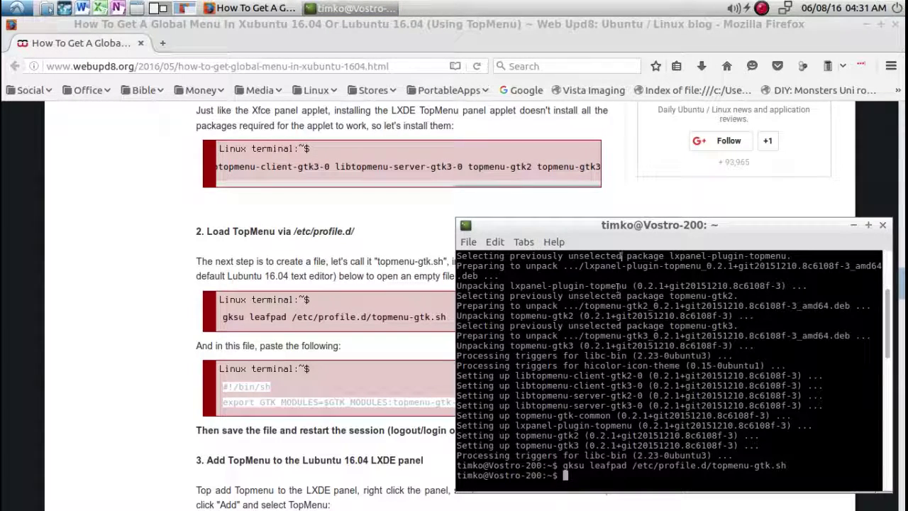
drag(663, 227, 586, 194)
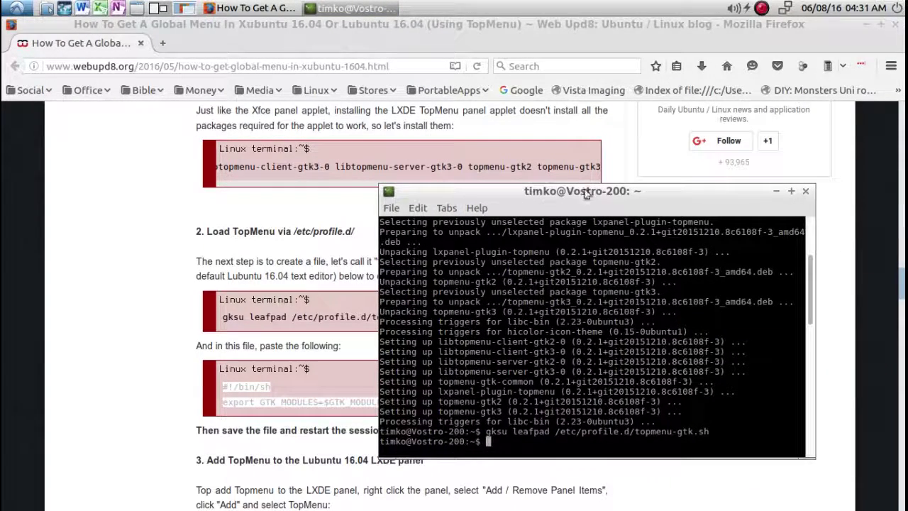
click(806, 190)
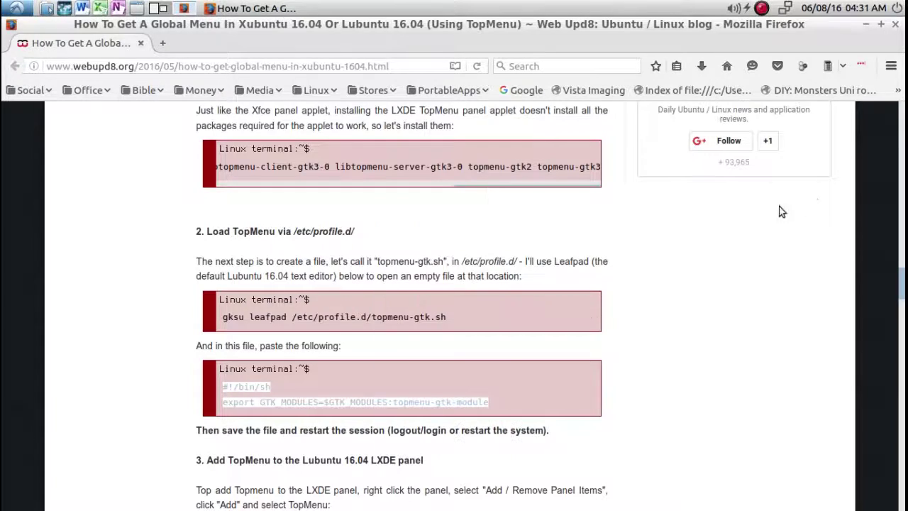
- Read on to the article's section on adding TopMenu to the Lubuntu 16.04 LXDE panel
click(191, 346)
scroll(169, 350, down, 3)
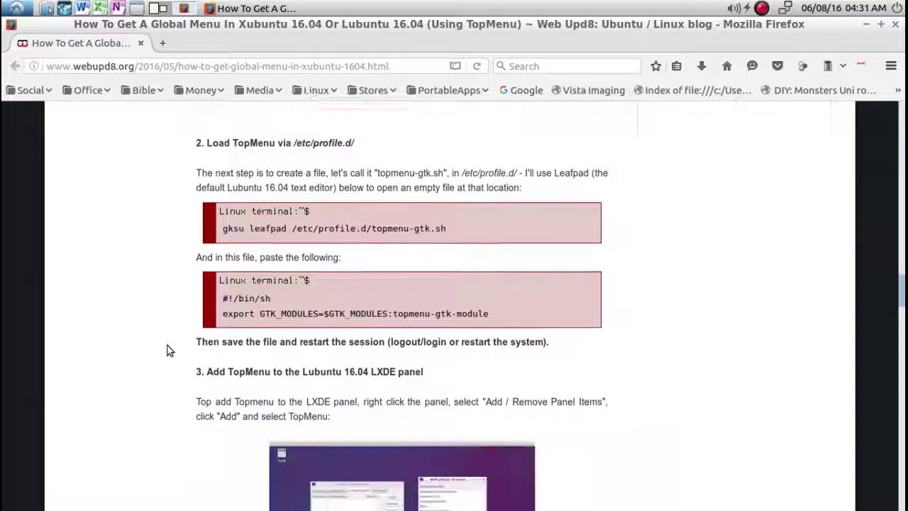
scroll(169, 350, down, 1)
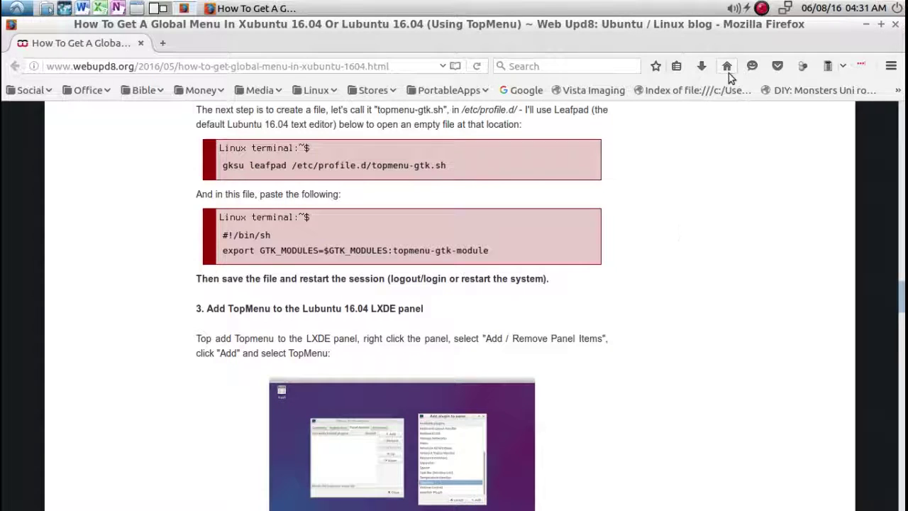
click(761, 8)
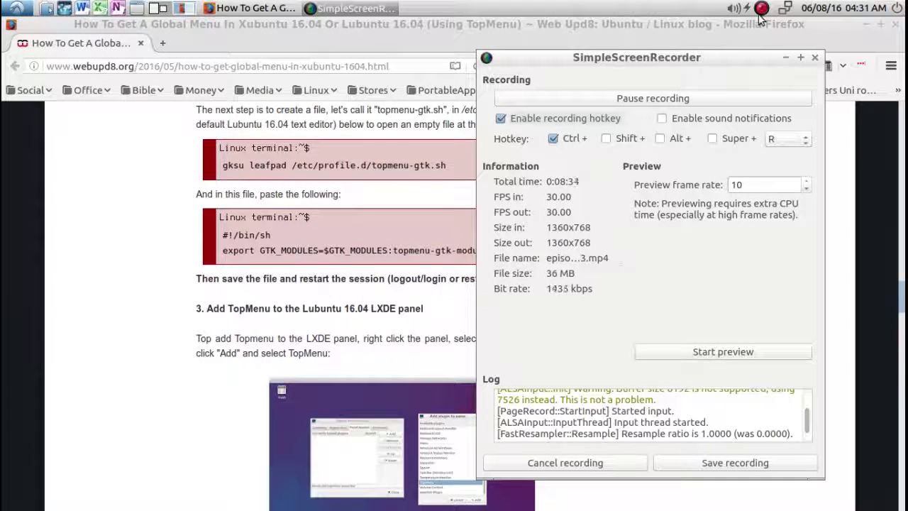
click(760, 10)
right_click(761, 10)
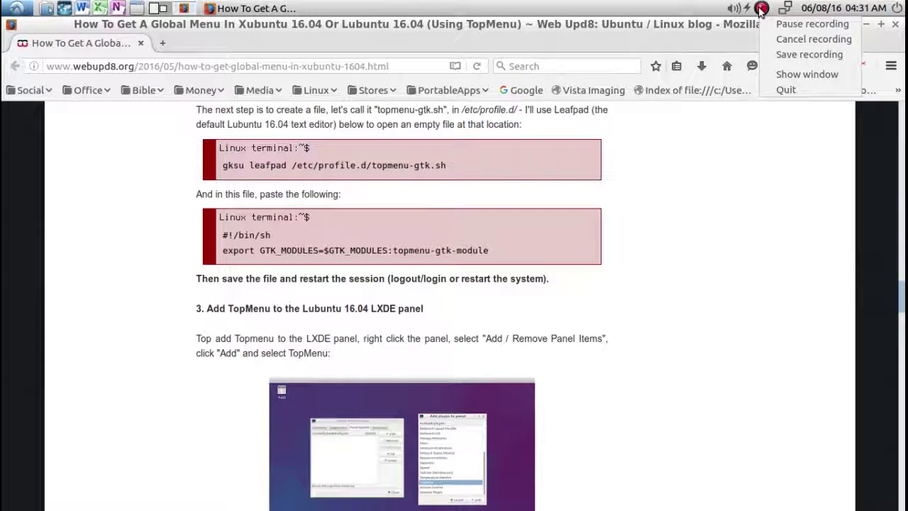
click(772, 23)
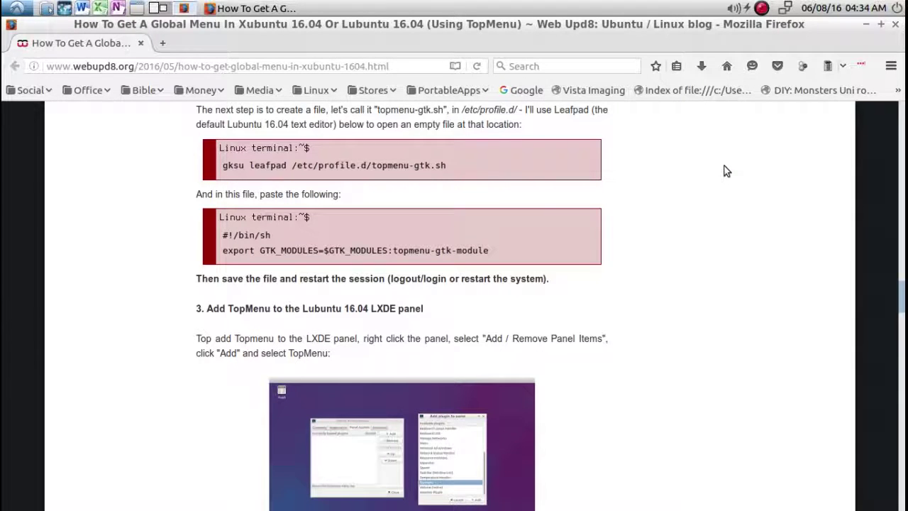
- Switch to the first desktop and add the TopMenu plugin to the panel's applets in Panel Preferences
scroll(728, 171, down, 5)
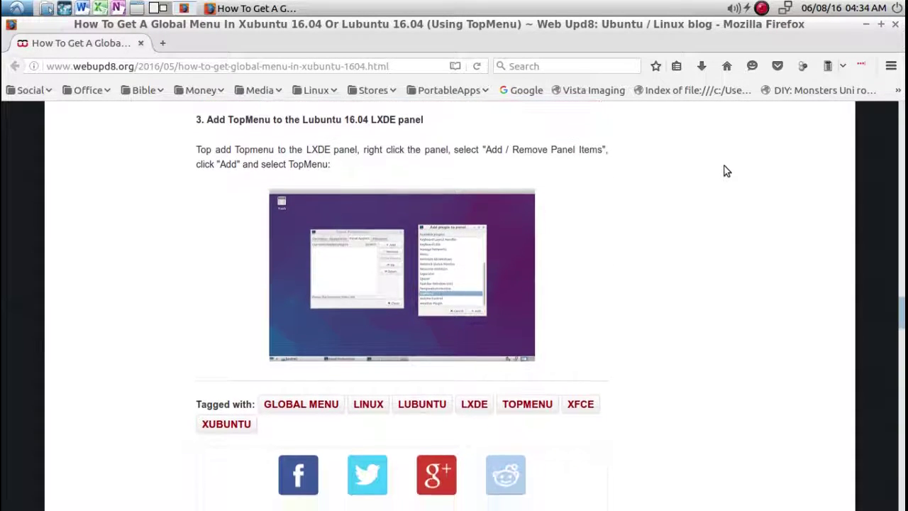
scroll(728, 171, up, 5)
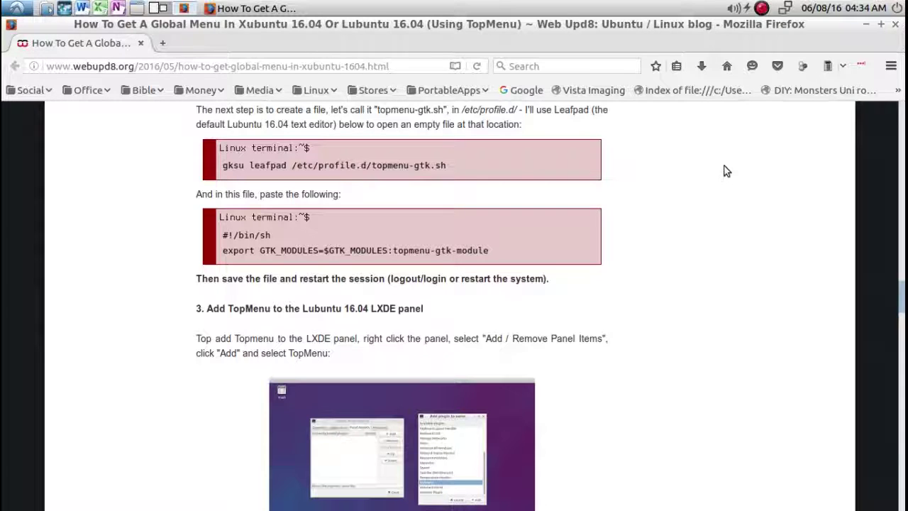
click(167, 13)
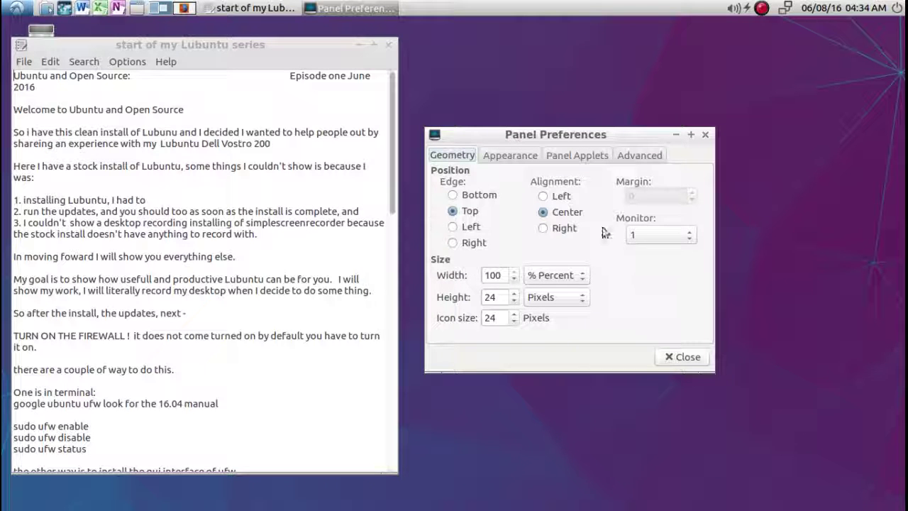
click(577, 156)
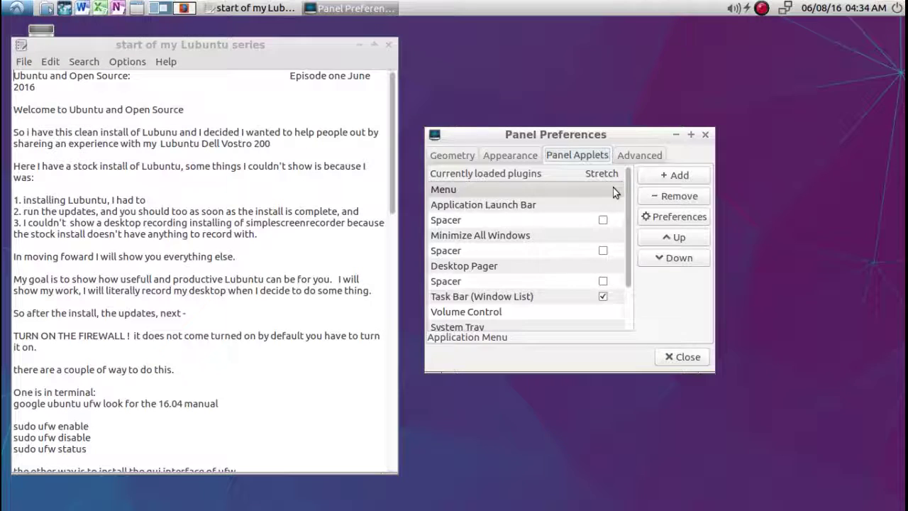
click(667, 177)
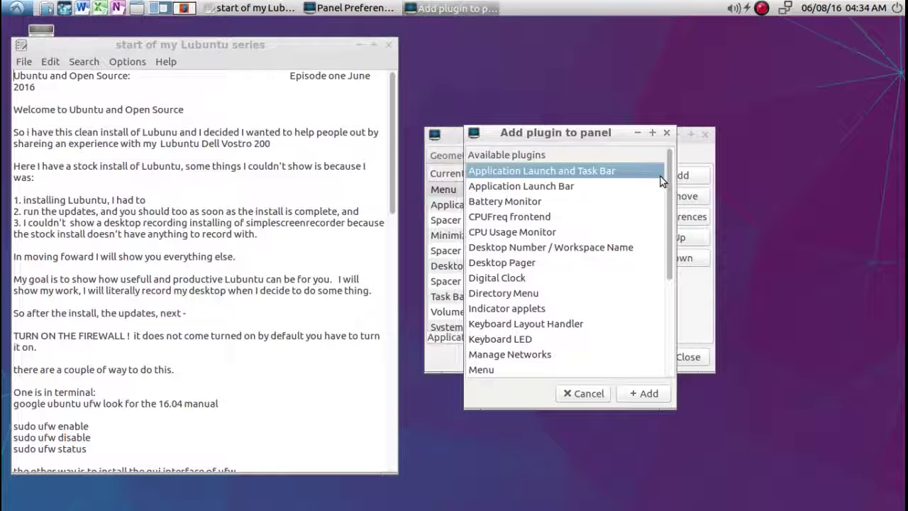
scroll(570, 246, down, 4)
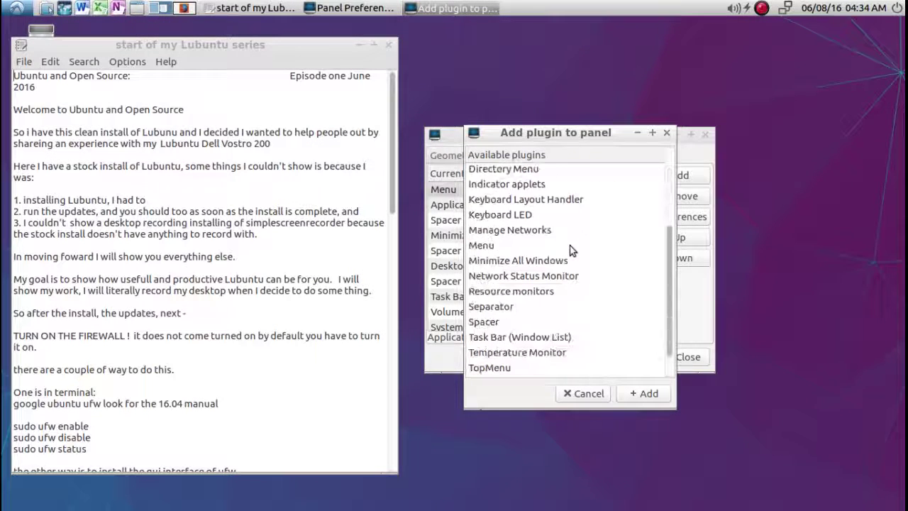
click(495, 340)
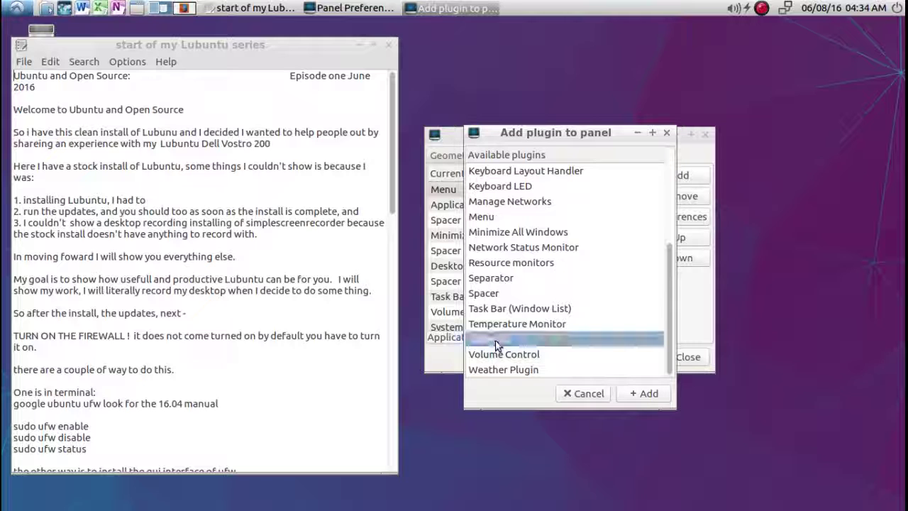
click(636, 394)
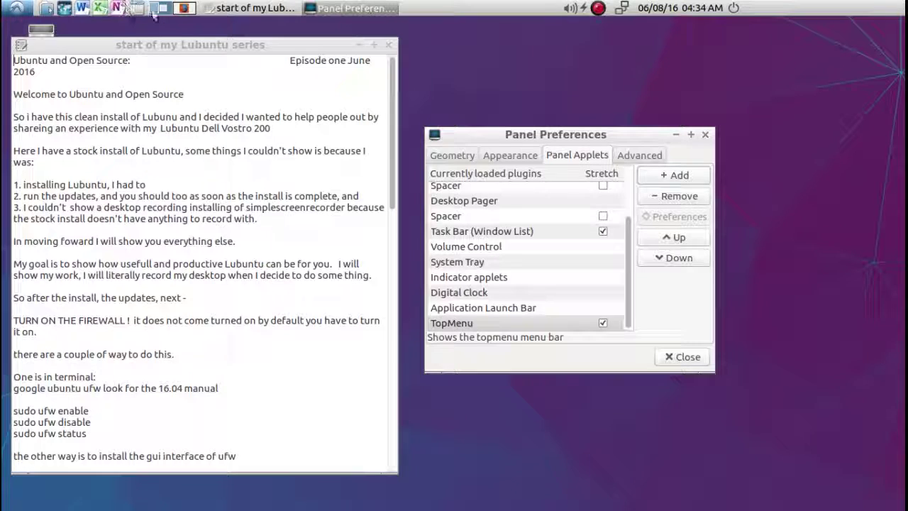
- Move the TopMenu applet up the loaded plugins order until it sits directly below Desktop Pager
click(672, 239)
click(672, 239)
click(672, 240)
click(672, 239)
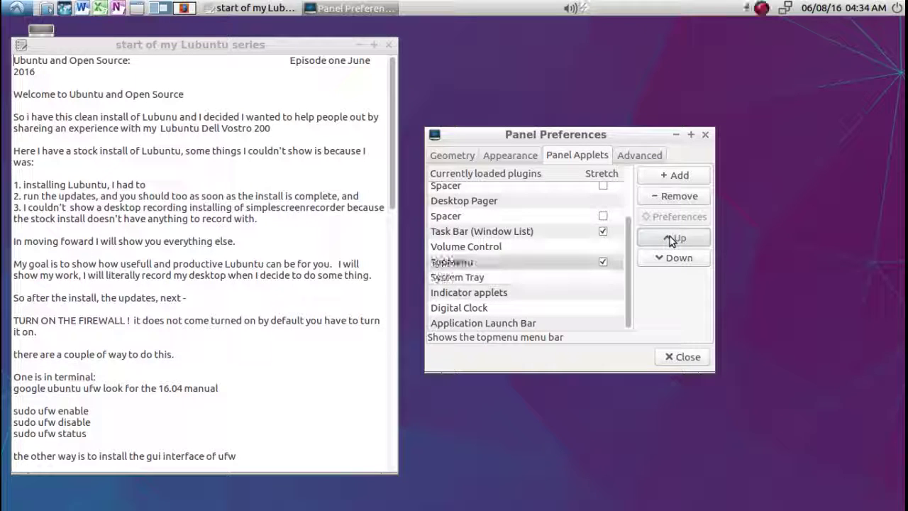
click(672, 239)
click(672, 239)
click(672, 239)
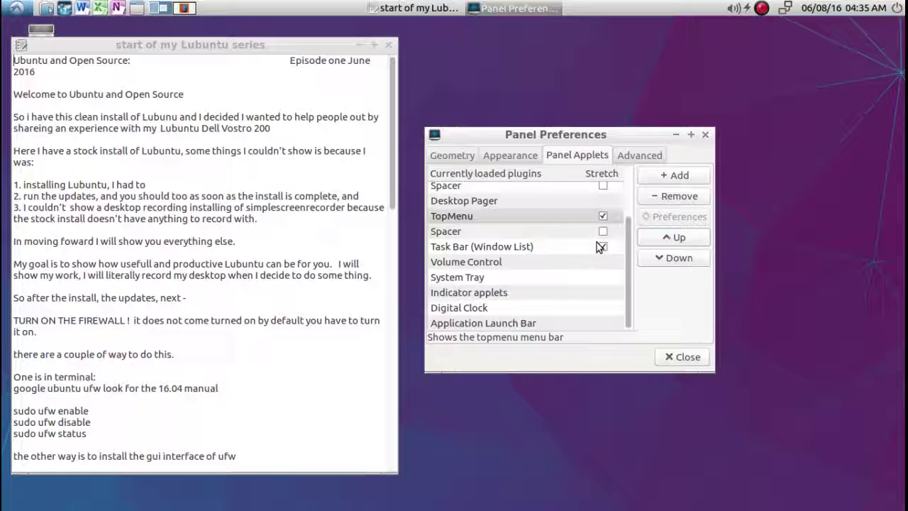
- Remove the Task Bar (Window List) applet from the panel's loaded plugins
click(522, 248)
scroll(523, 254, up, 2)
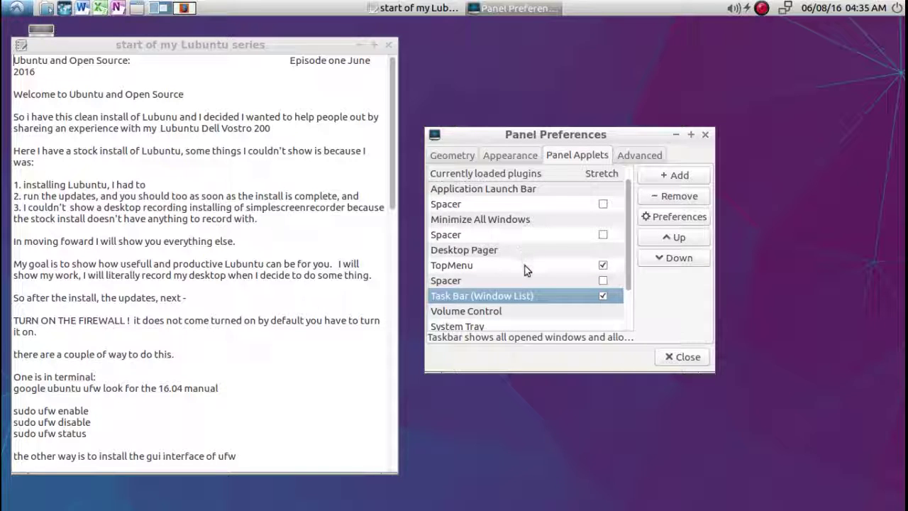
click(526, 271)
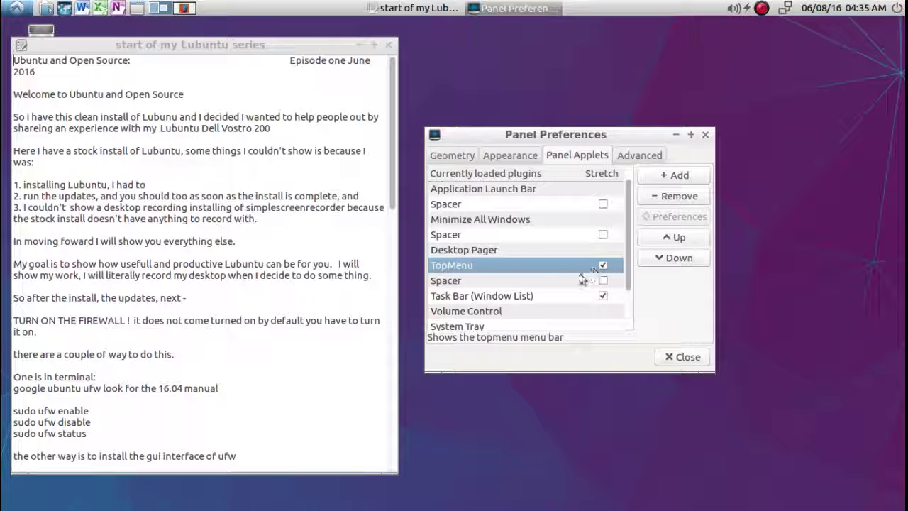
click(545, 299)
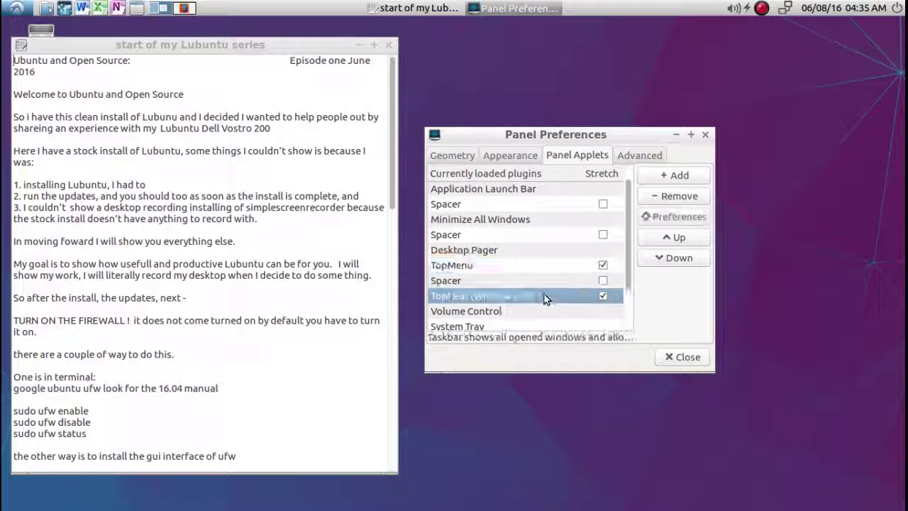
click(656, 205)
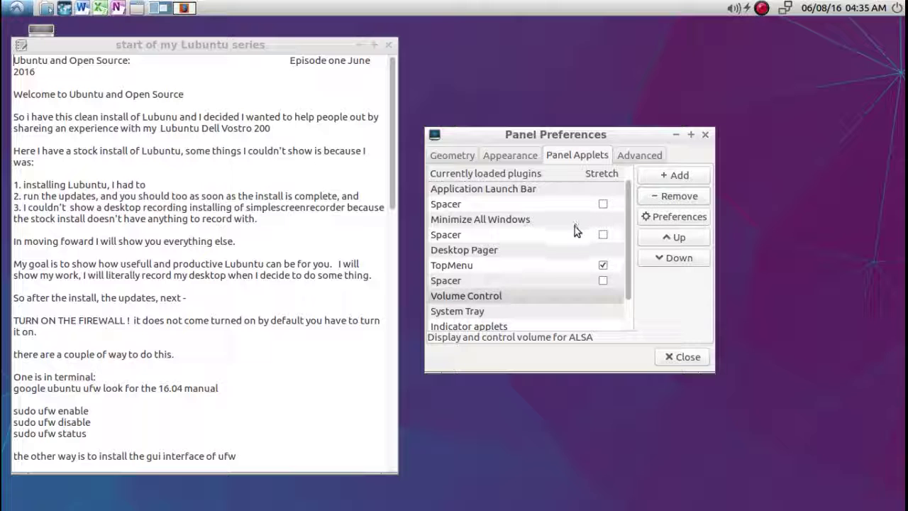
- Add a fresh Task Bar (Window List) plugin to the panel
click(654, 174)
scroll(604, 207, down, 5)
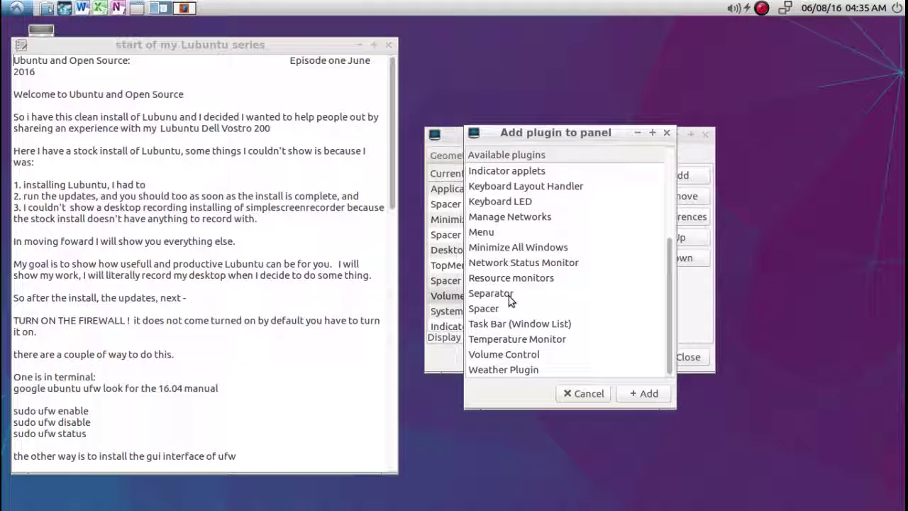
click(512, 324)
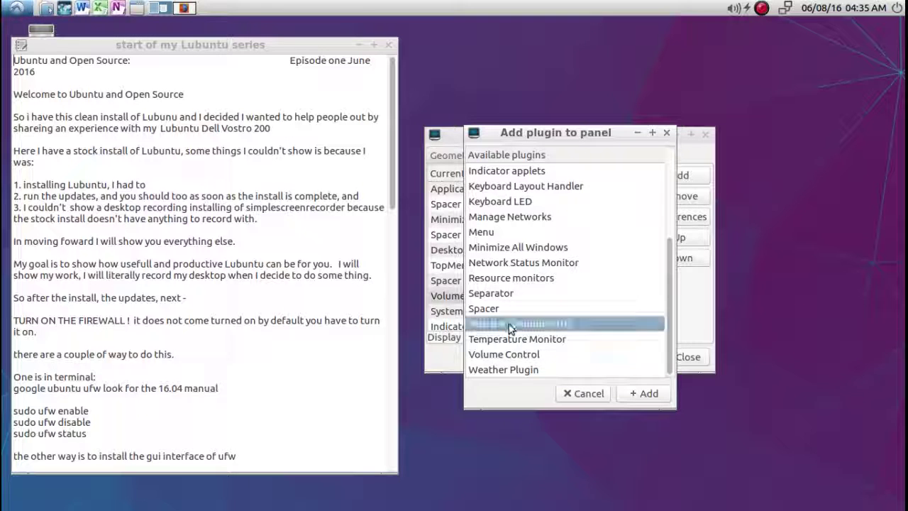
click(622, 395)
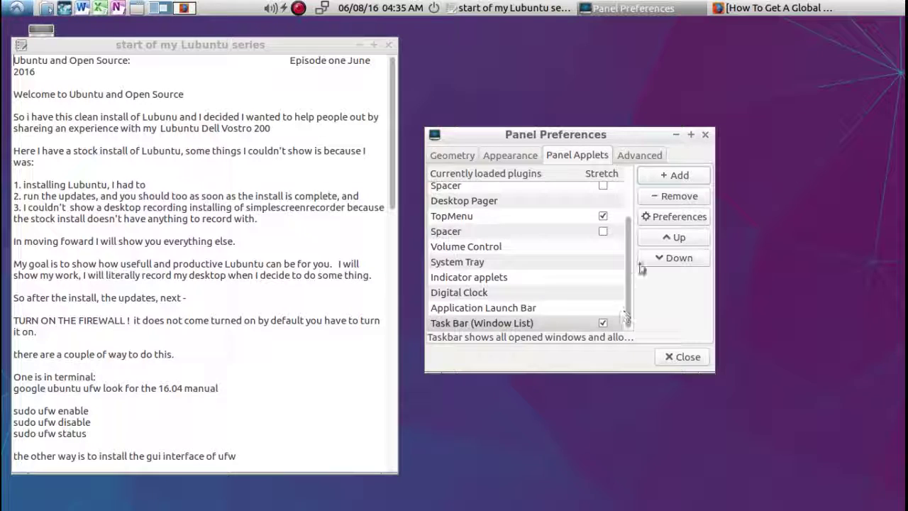
- Move the Task Bar (Window List) applet up to just above Volume Control and turn off its Stretch option
click(651, 240)
click(652, 239)
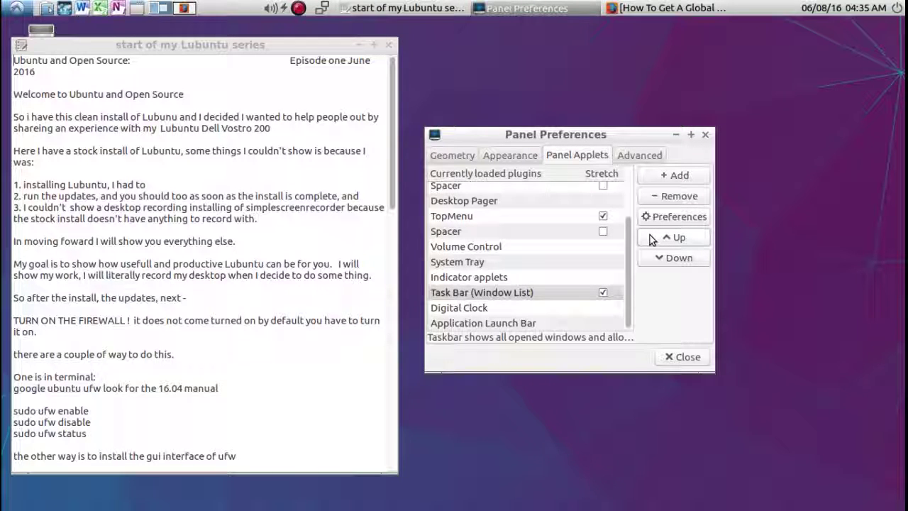
click(652, 239)
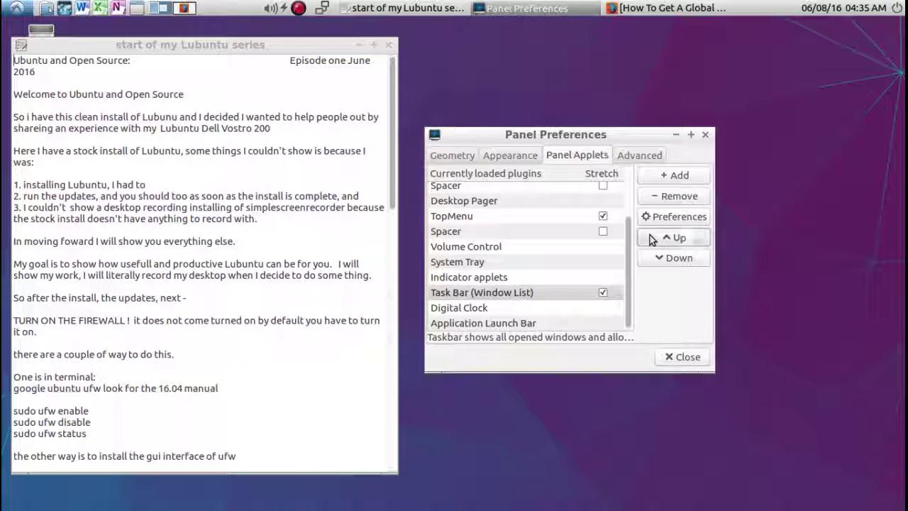
click(651, 239)
click(651, 240)
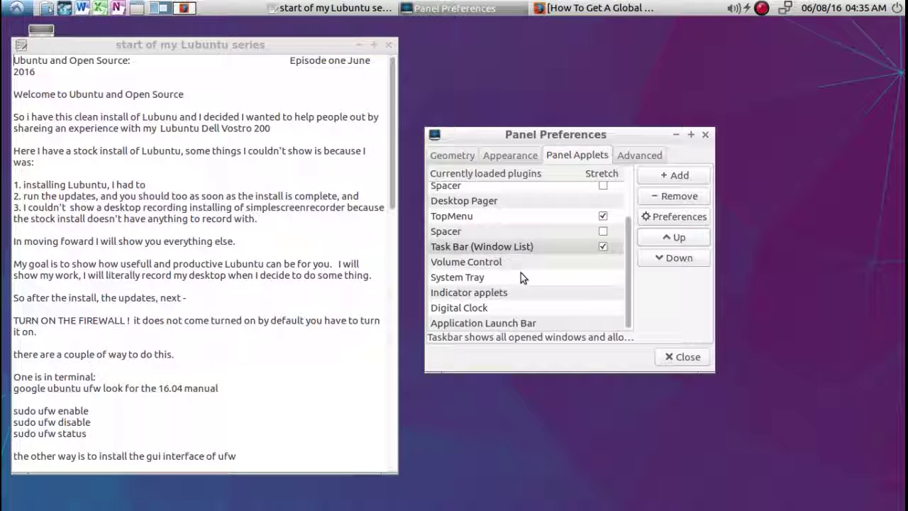
click(604, 247)
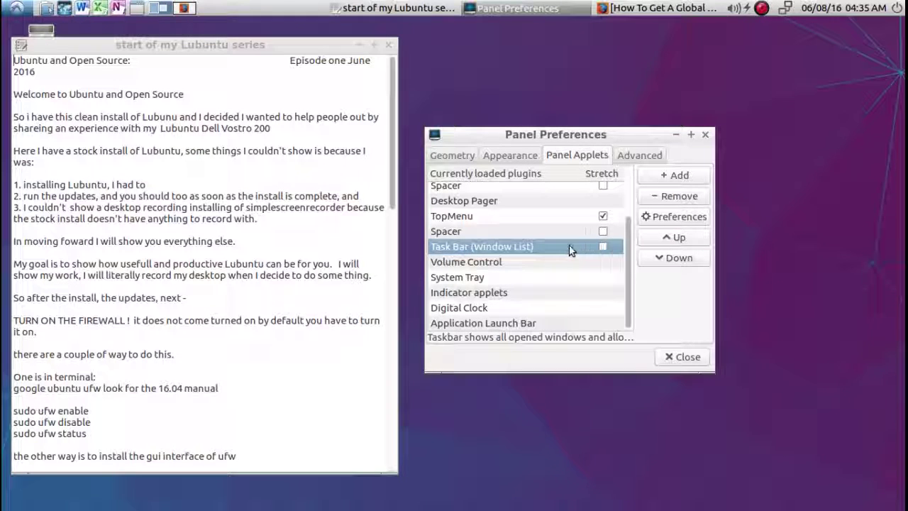
- Set the Task Bar applet to icons only, without windows from all desktops, and close its settings and Panel Preferences
click(666, 222)
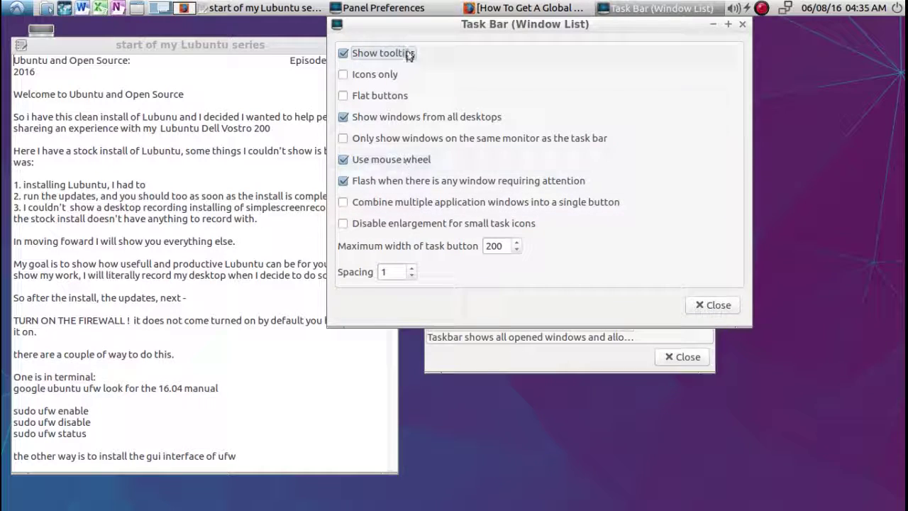
drag(421, 31, 467, 123)
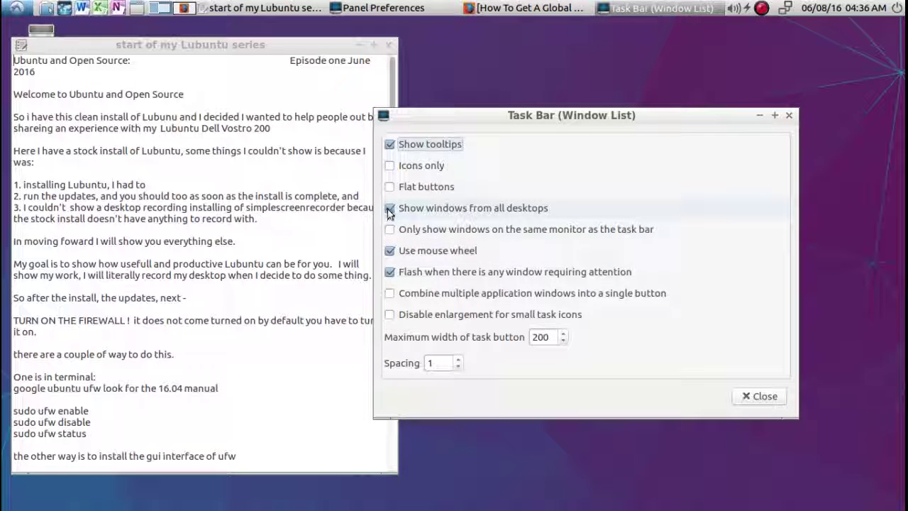
click(389, 211)
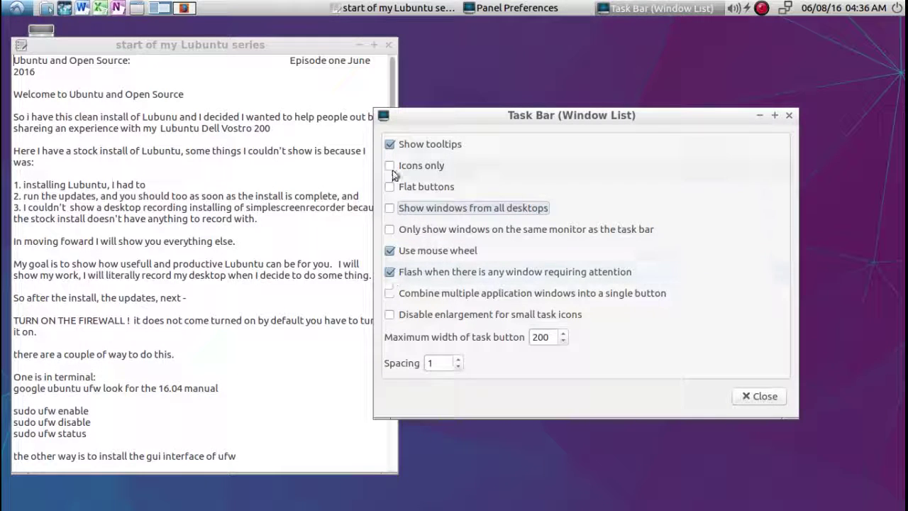
click(389, 146)
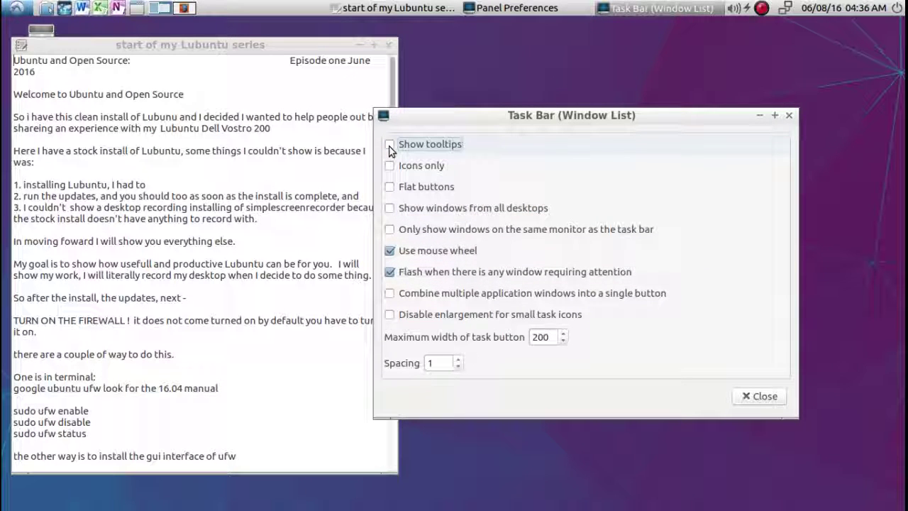
click(389, 147)
click(390, 167)
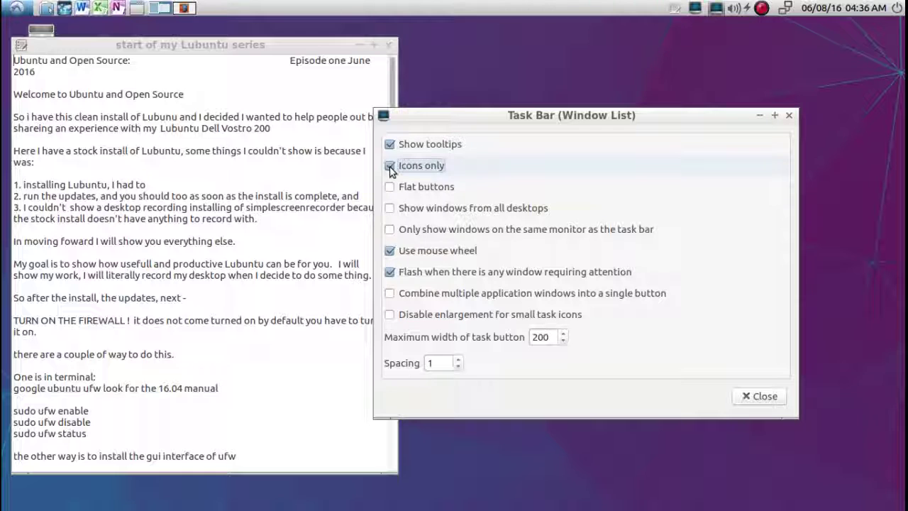
click(759, 397)
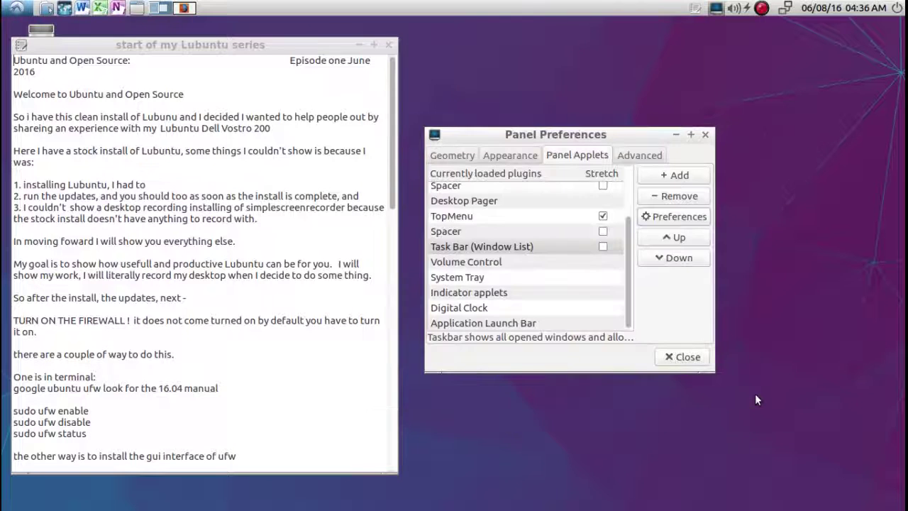
click(680, 357)
- Move the Leafpad window clear of the desktop's corner and check that its File commands open from the panel's global menu
drag(254, 45, 332, 63)
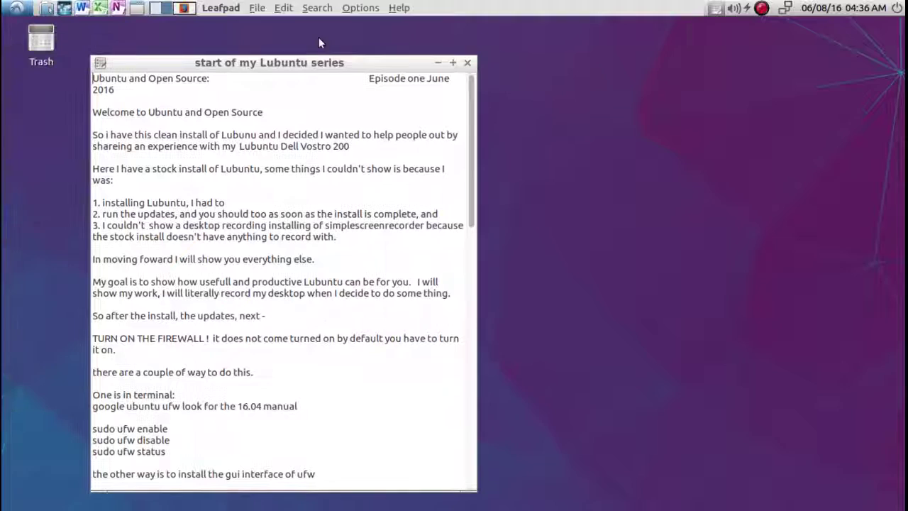
click(226, 8)
click(226, 8)
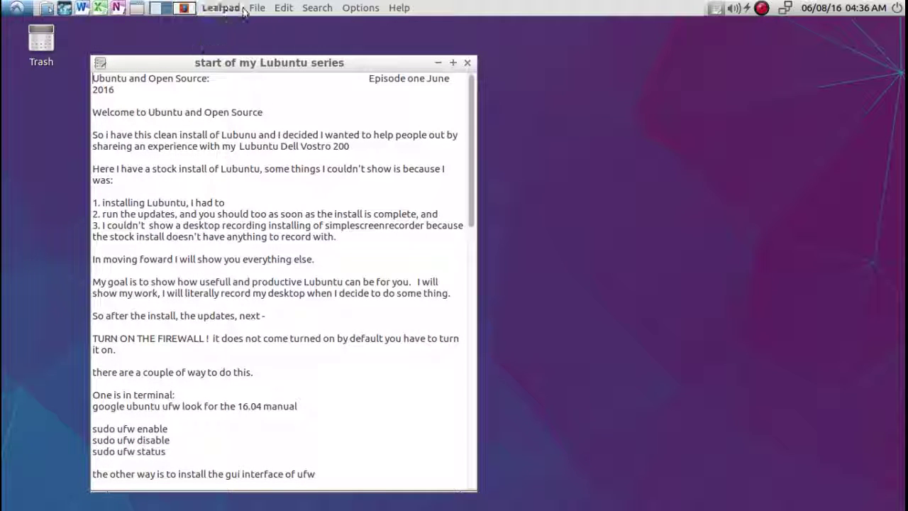
click(257, 8)
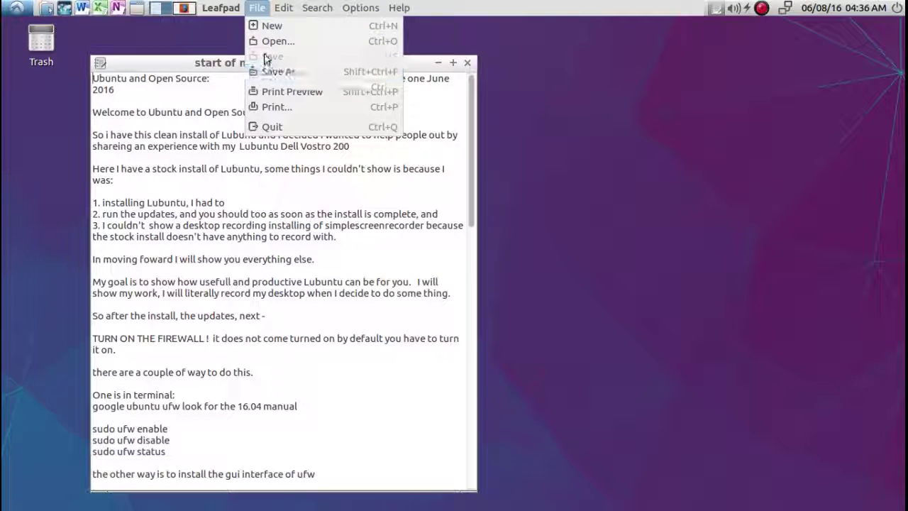
click(217, 36)
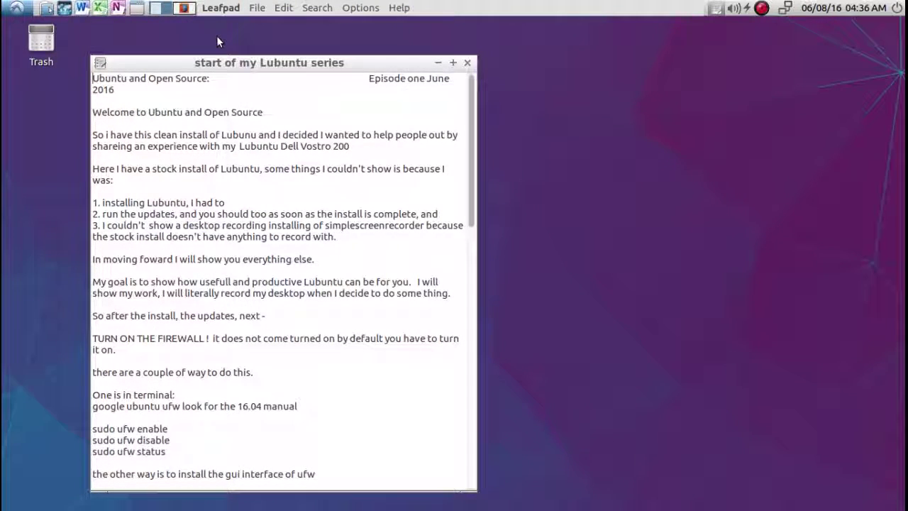
- Open the PCManFM file manager and move its window down, clear of the panel, beside the Leafpad window
click(16, 8)
mouse_move(10, 28)
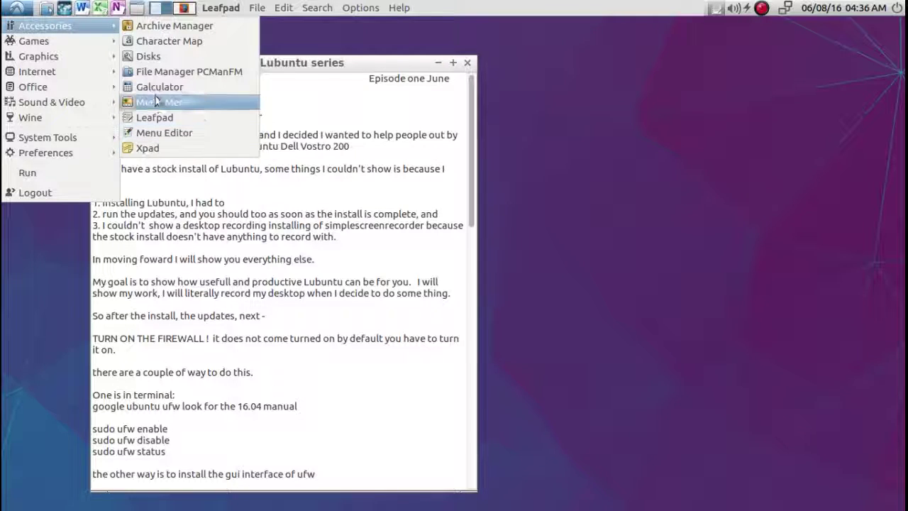
click(156, 76)
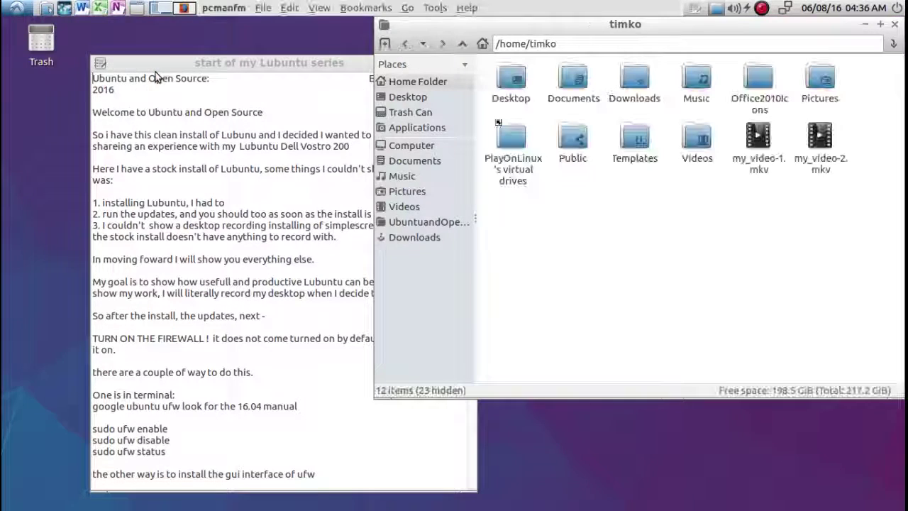
drag(446, 29, 547, 95)
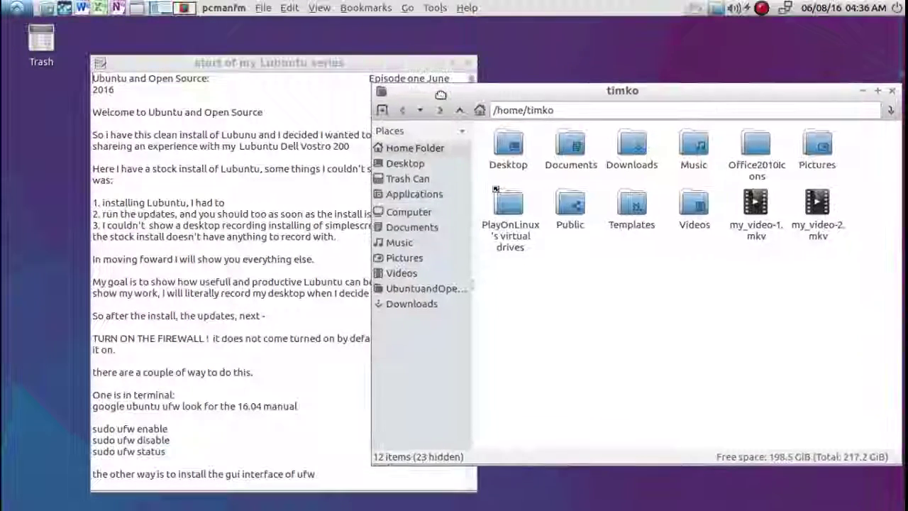
- Switch focus between Leafpad and the file manager to compare their menus in the panel, and close the file manager
click(264, 90)
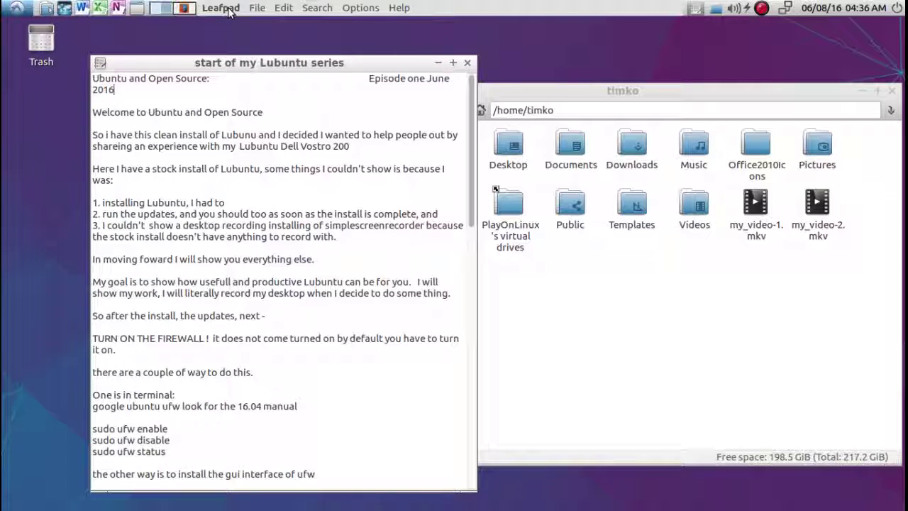
click(667, 289)
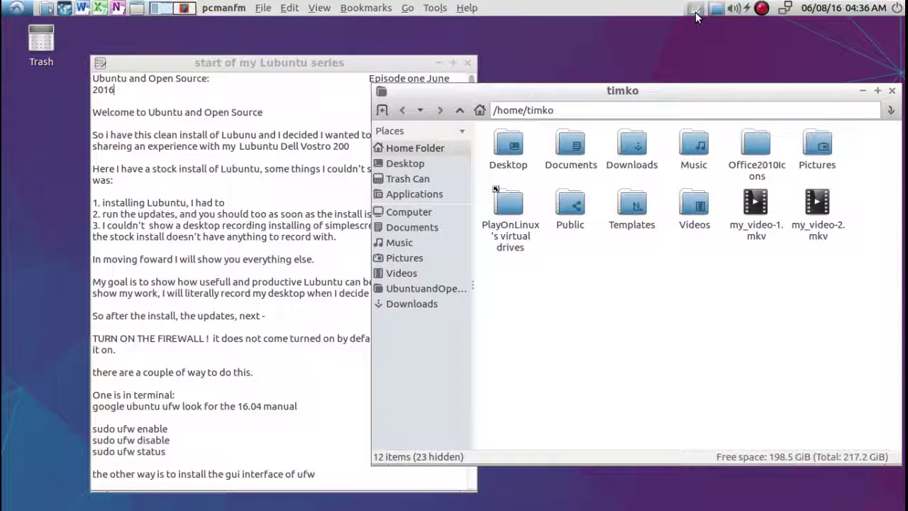
key(alt+Tab)
click(660, 86)
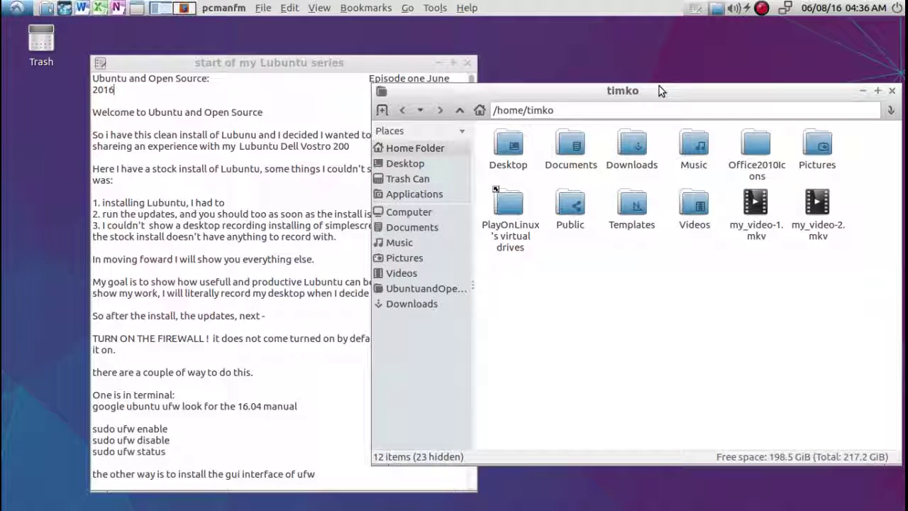
click(892, 91)
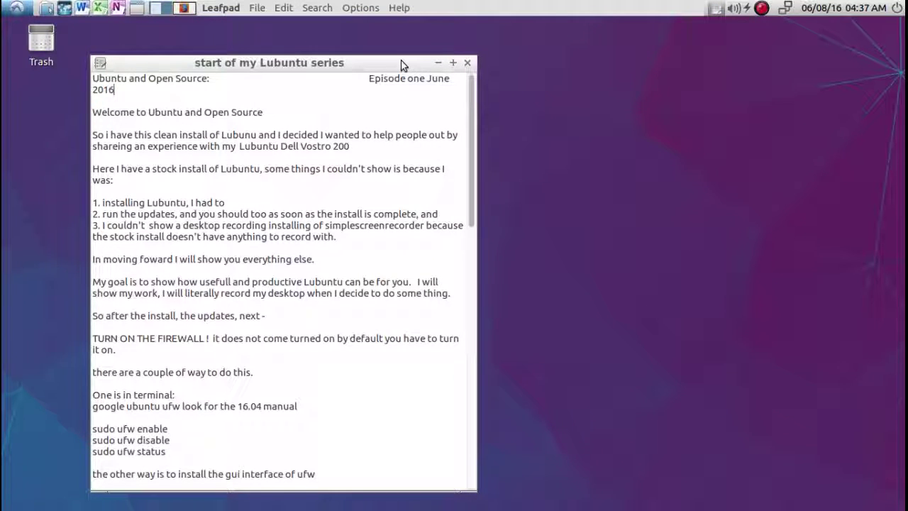
- Move the Leafpad window towards the desktop's upper-left corner and review the Episode 3 notes on the clock and topmenu
drag(401, 65, 326, 49)
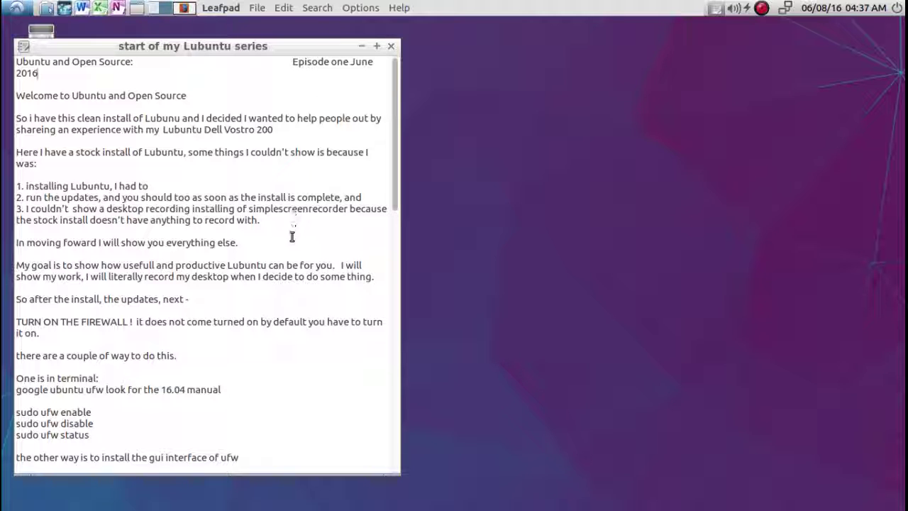
scroll(300, 260, down, 10)
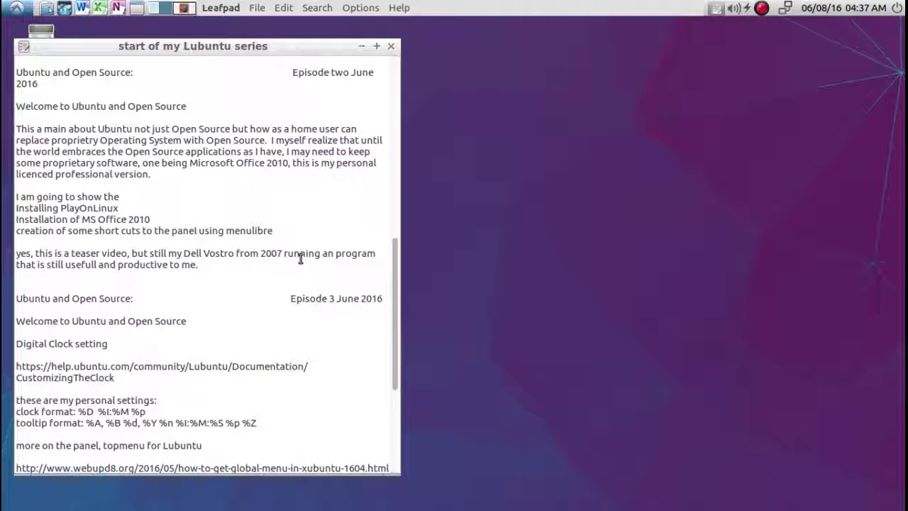
scroll(300, 259, down, 6)
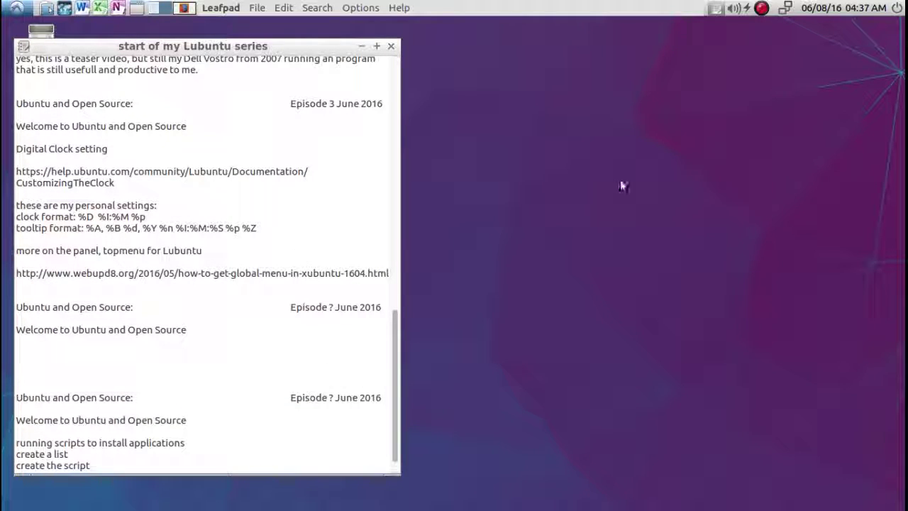
right_click(763, 9)
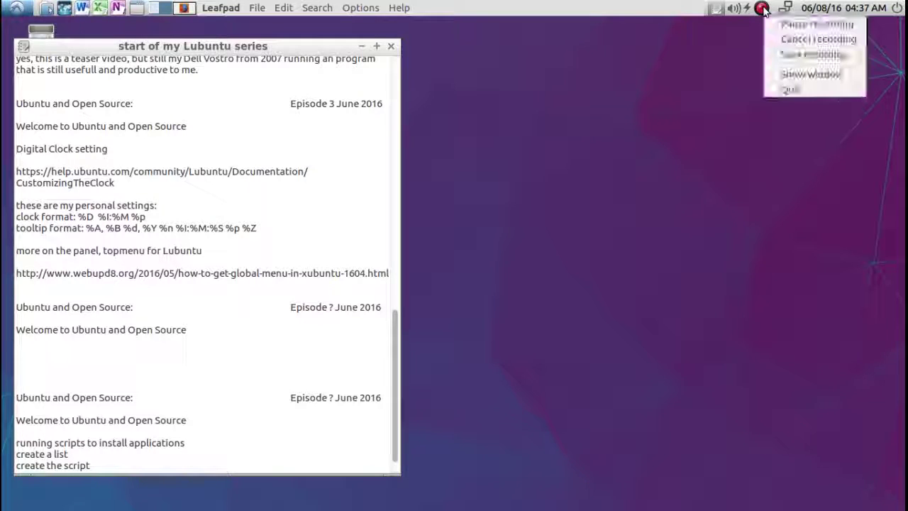